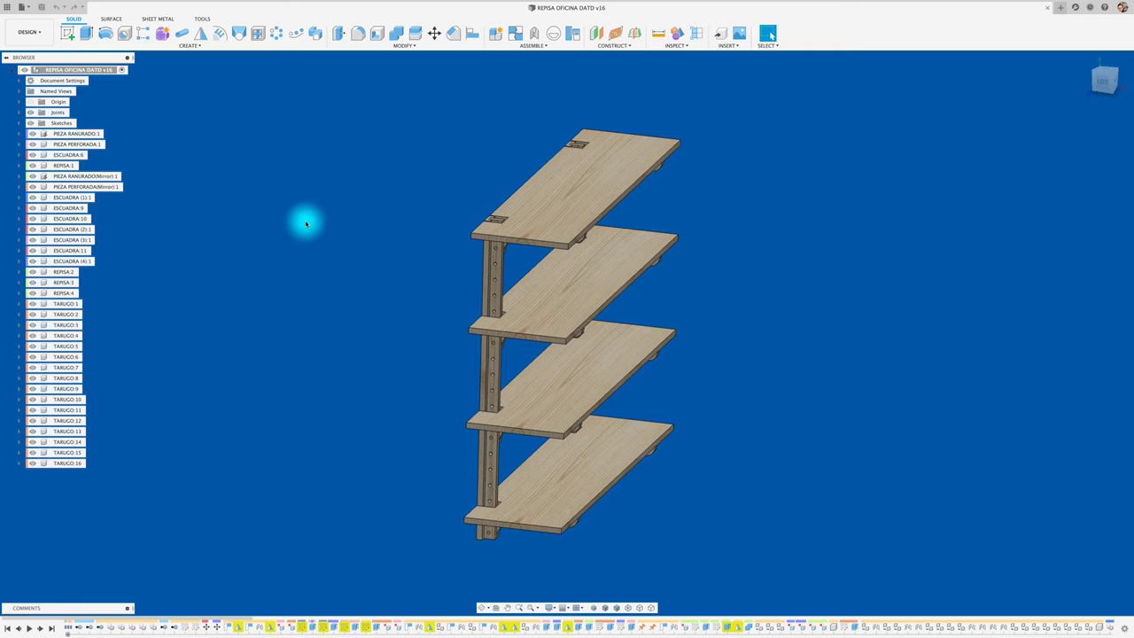
Step: Create an A3 ISO drawing from the shelf design with a 1:20 front base view at top-left
{"action": "left_click", "coordinate": [40, 34]}
{"action": "mouse_move", "coordinate": [31, 146]}
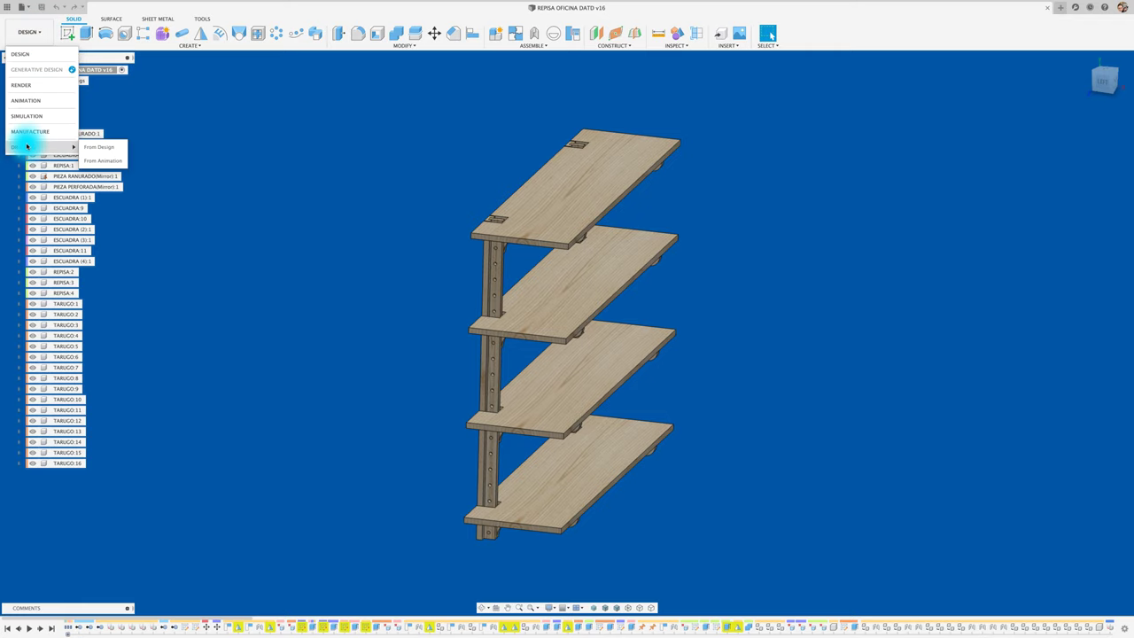
{"action": "left_click", "coordinate": [112, 148]}
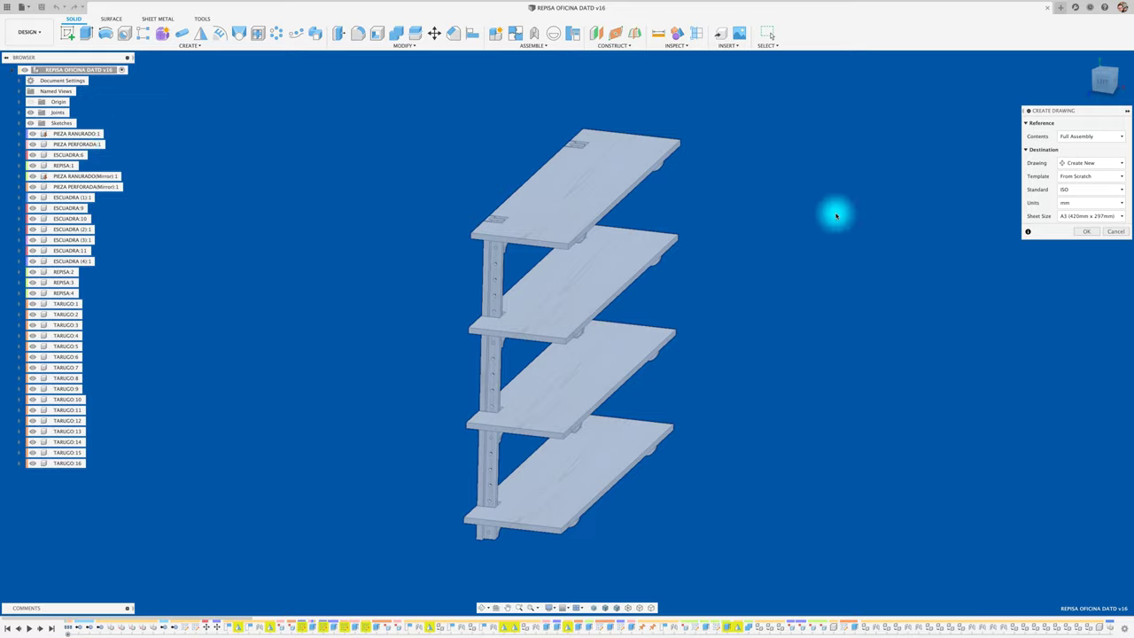
{"action": "left_click", "coordinate": [1088, 233]}
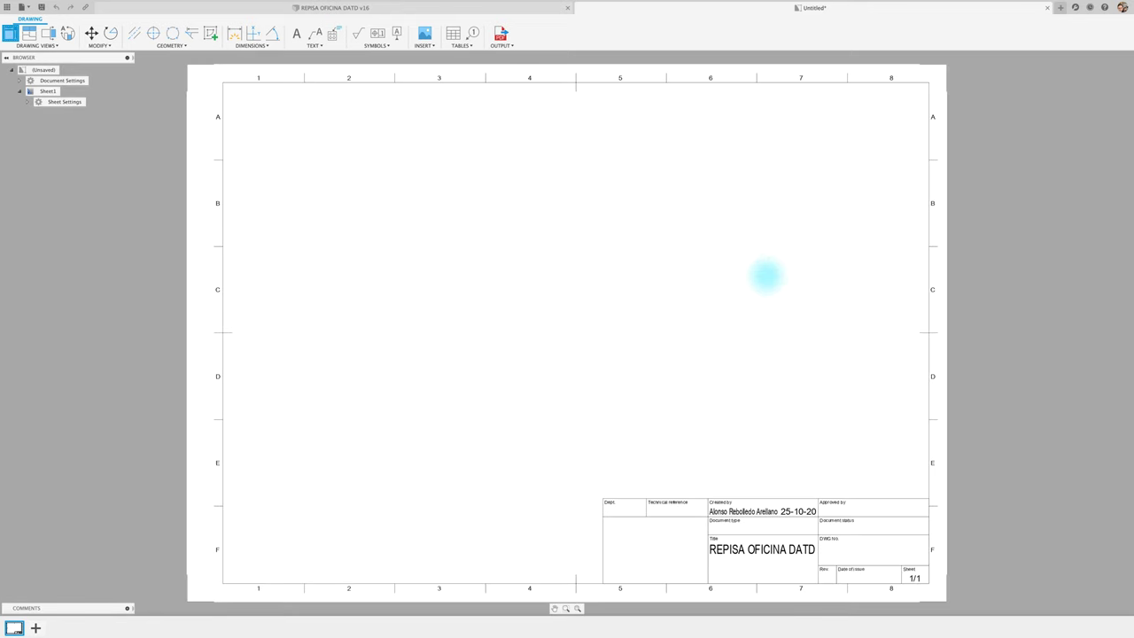
{"action": "left_click", "coordinate": [362, 213]}
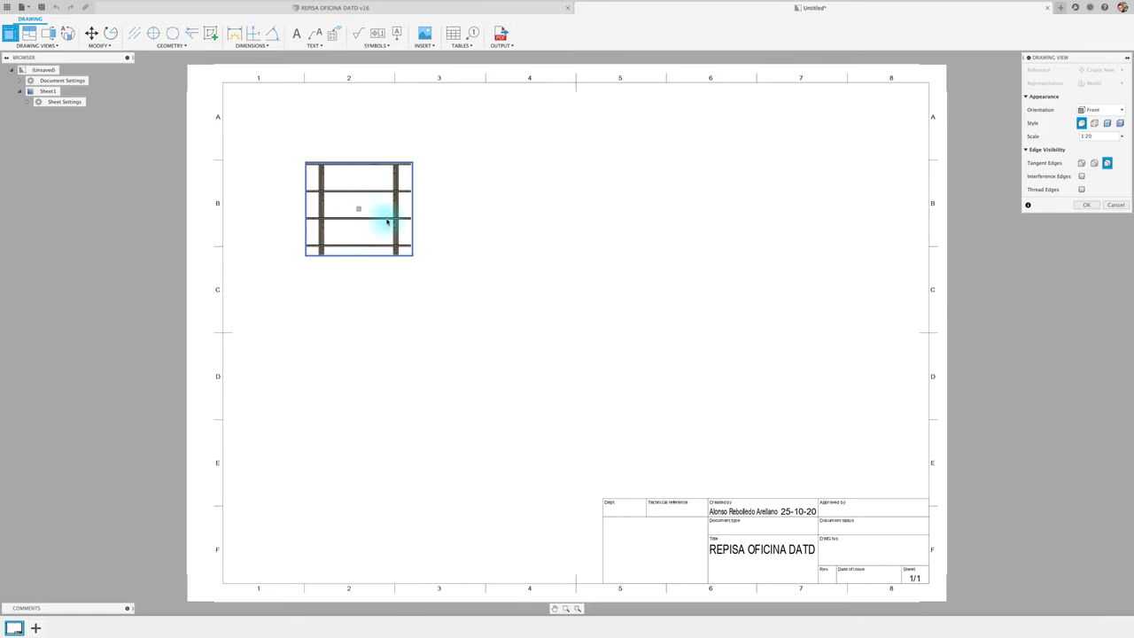
{"action": "left_click", "coordinate": [1087, 204]}
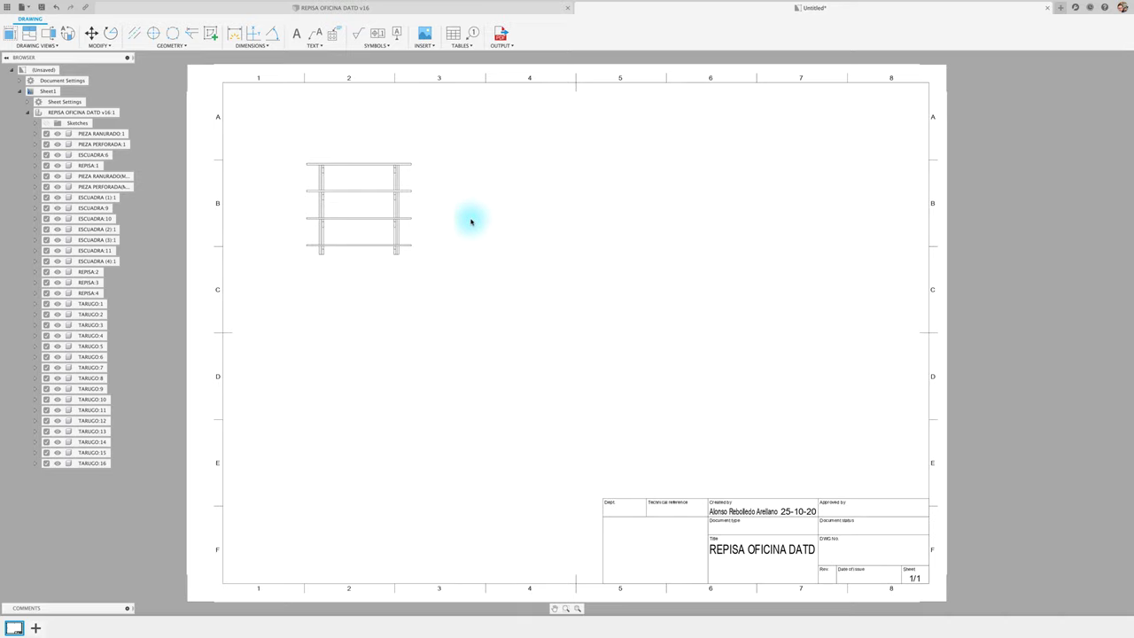
{"action": "left_click", "coordinate": [10, 34]}
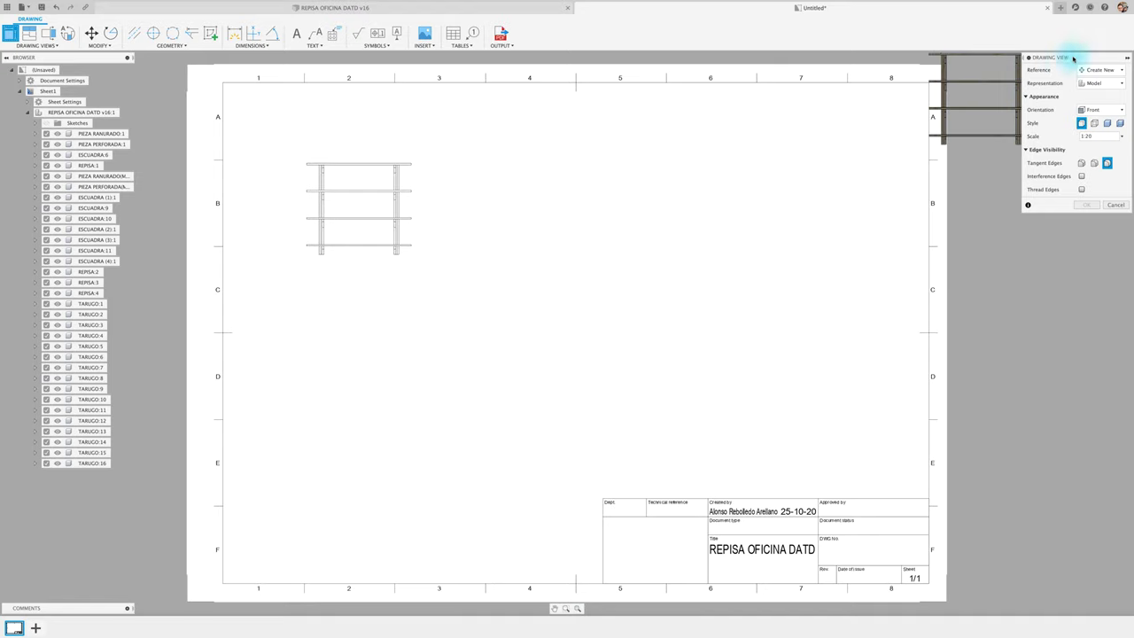
{"action": "left_click_drag", "start_coordinate": [1076, 57], "coordinate": [537, 99]}
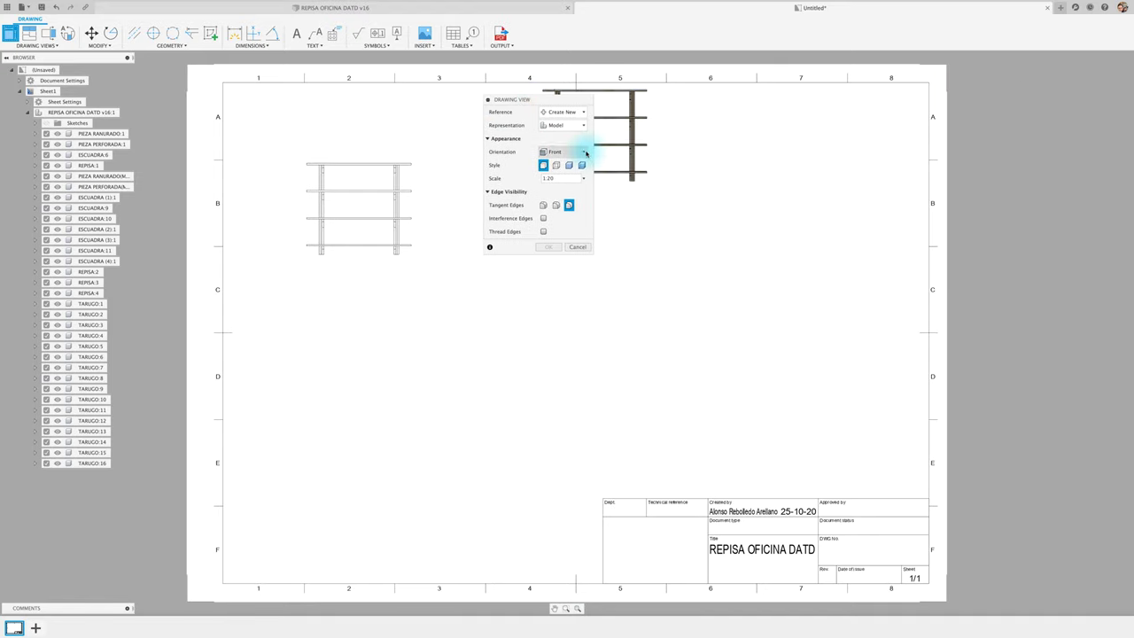
{"action": "left_click", "coordinate": [581, 152]}
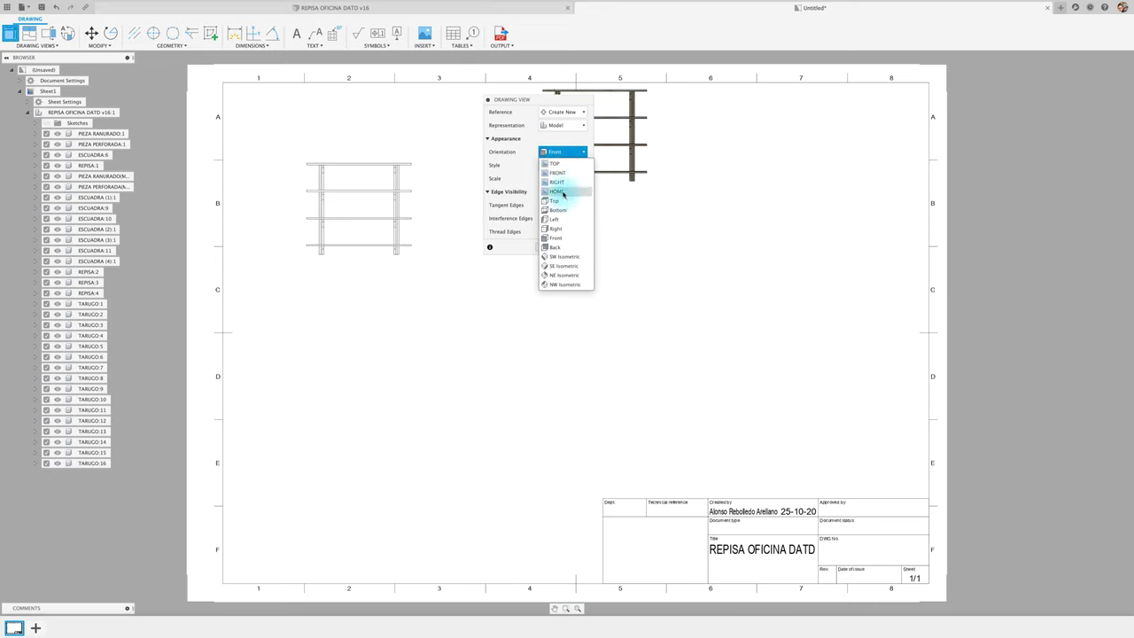
{"action": "left_click", "coordinate": [560, 192]}
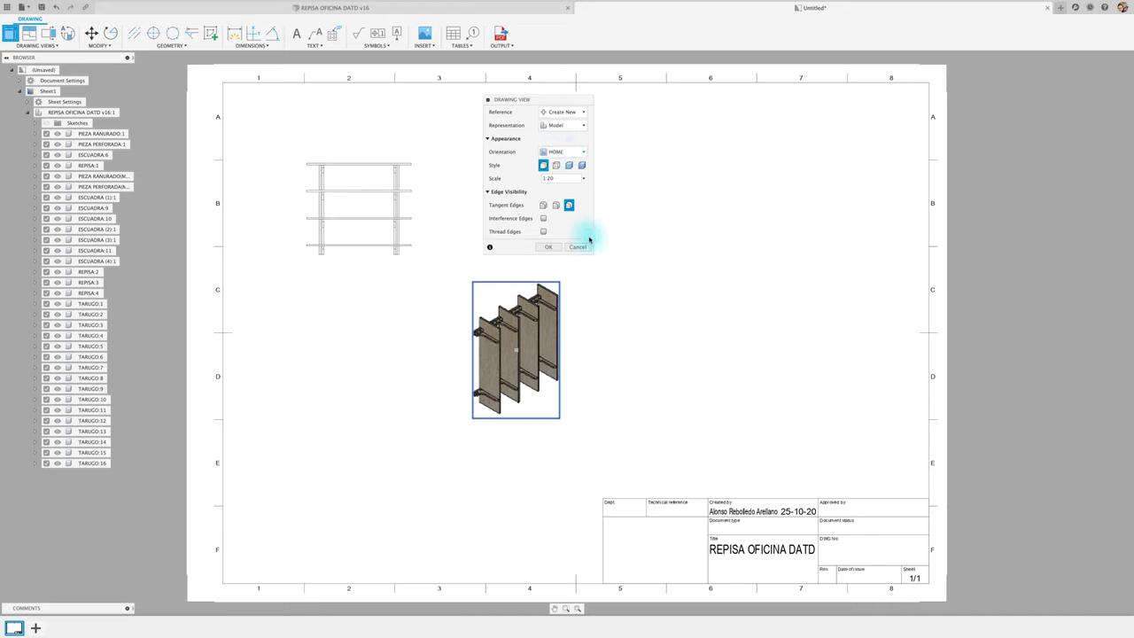
{"action": "left_click", "coordinate": [571, 156]}
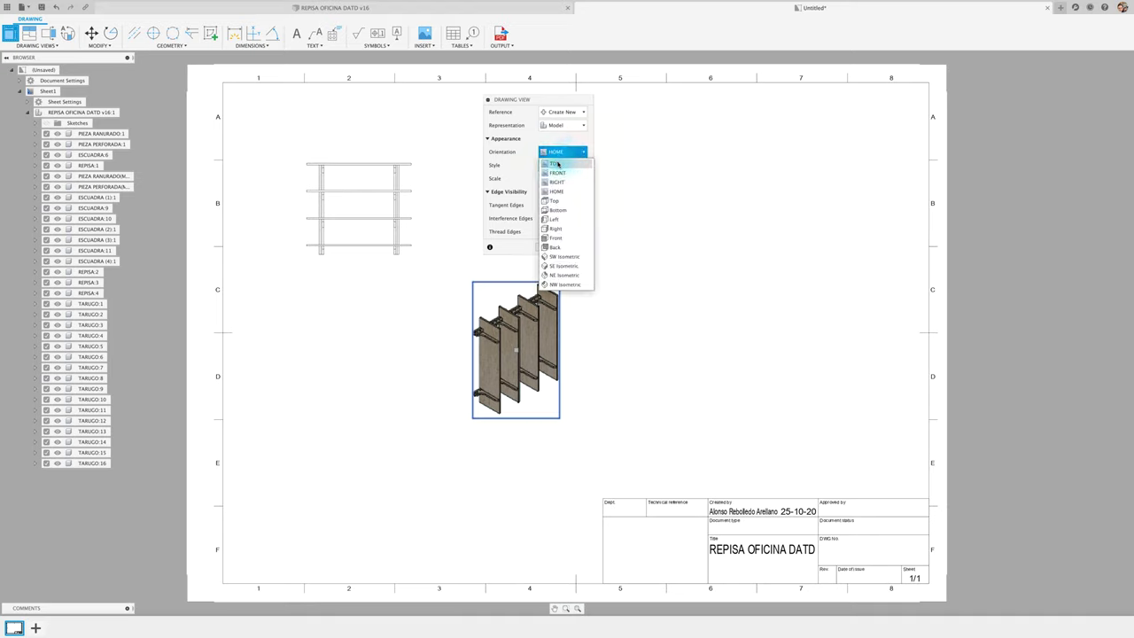
{"action": "left_click", "coordinate": [557, 192]}
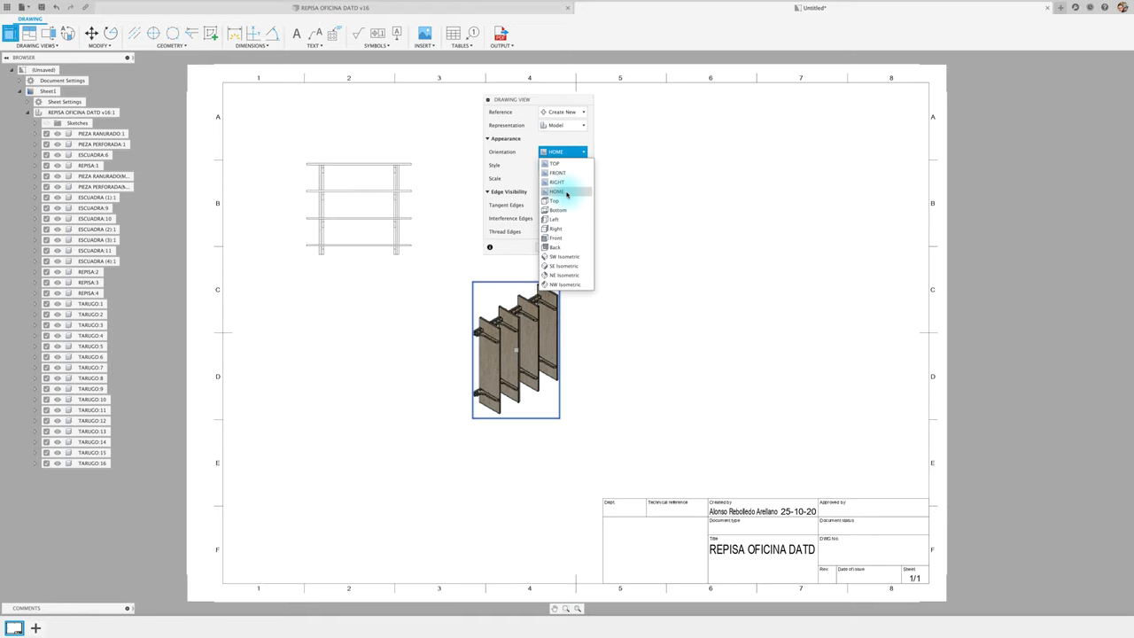
{"action": "left_click", "coordinate": [566, 194]}
Step: Cancel the isometric view, shift the front view up-left, and return to the shelf design
{"action": "left_click", "coordinate": [577, 246]}
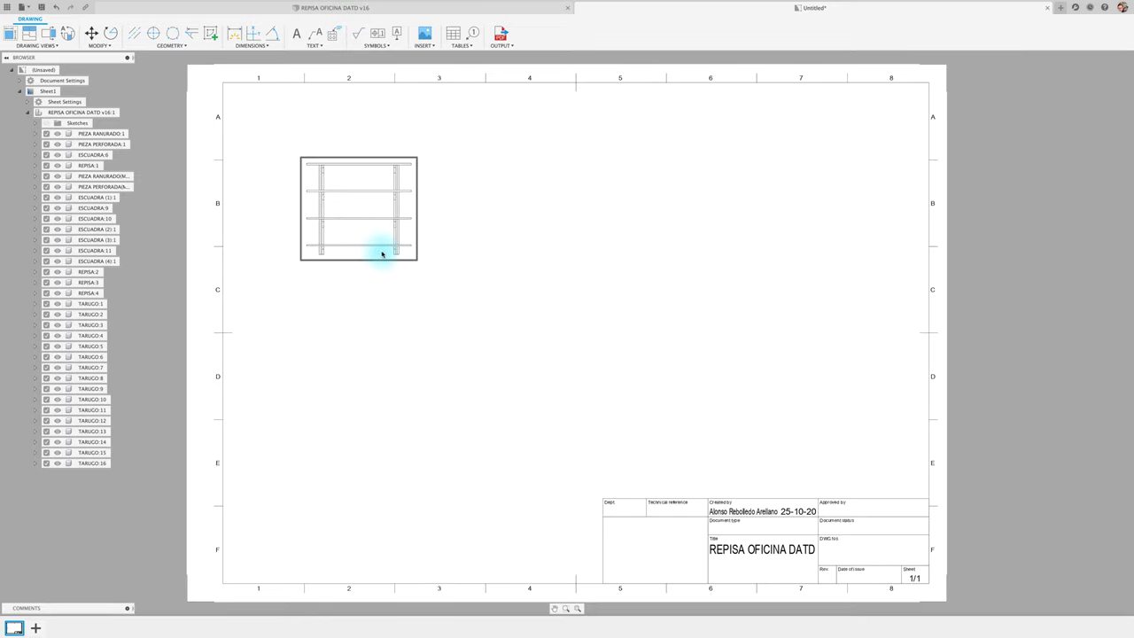
{"action": "left_click_drag", "start_coordinate": [361, 207], "coordinate": [335, 187]}
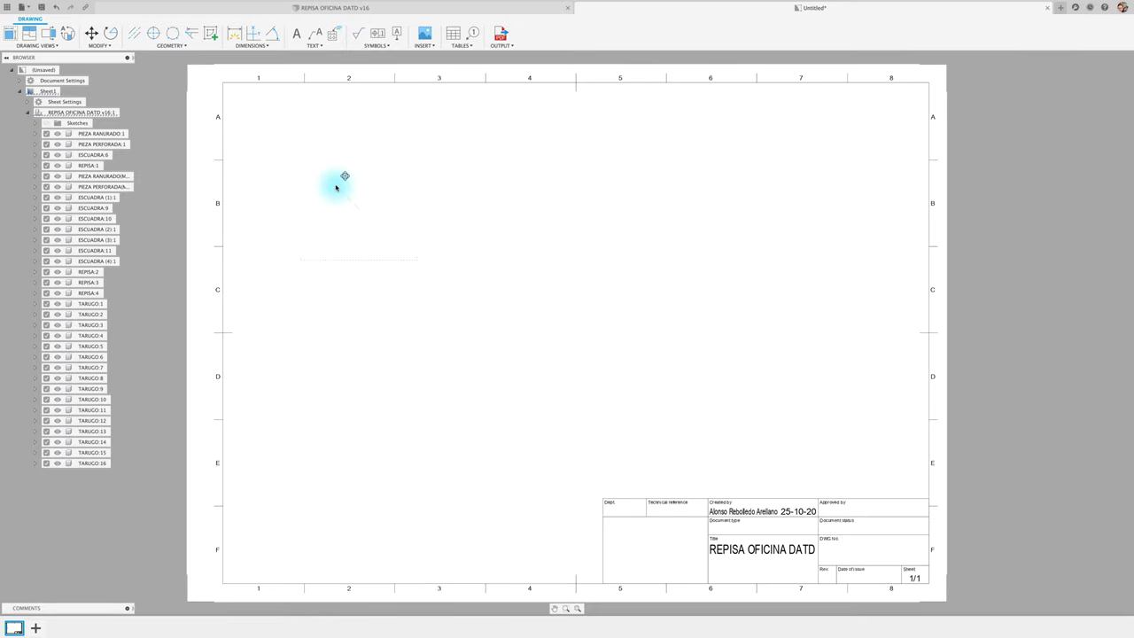
{"action": "left_click", "coordinate": [512, 218]}
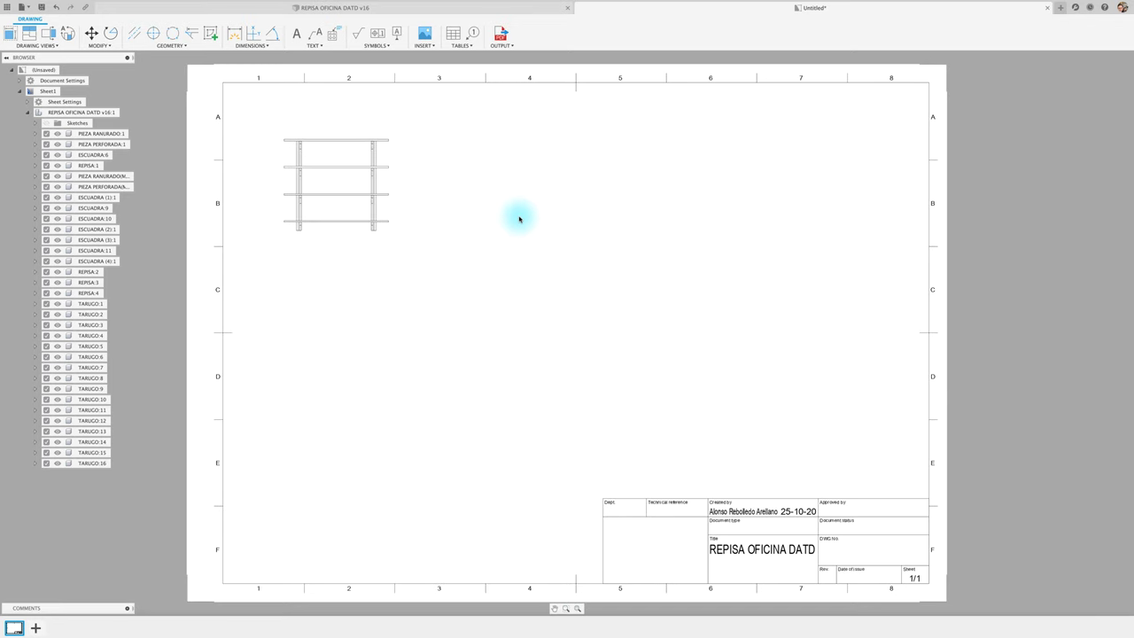
{"action": "left_click", "coordinate": [273, 8]}
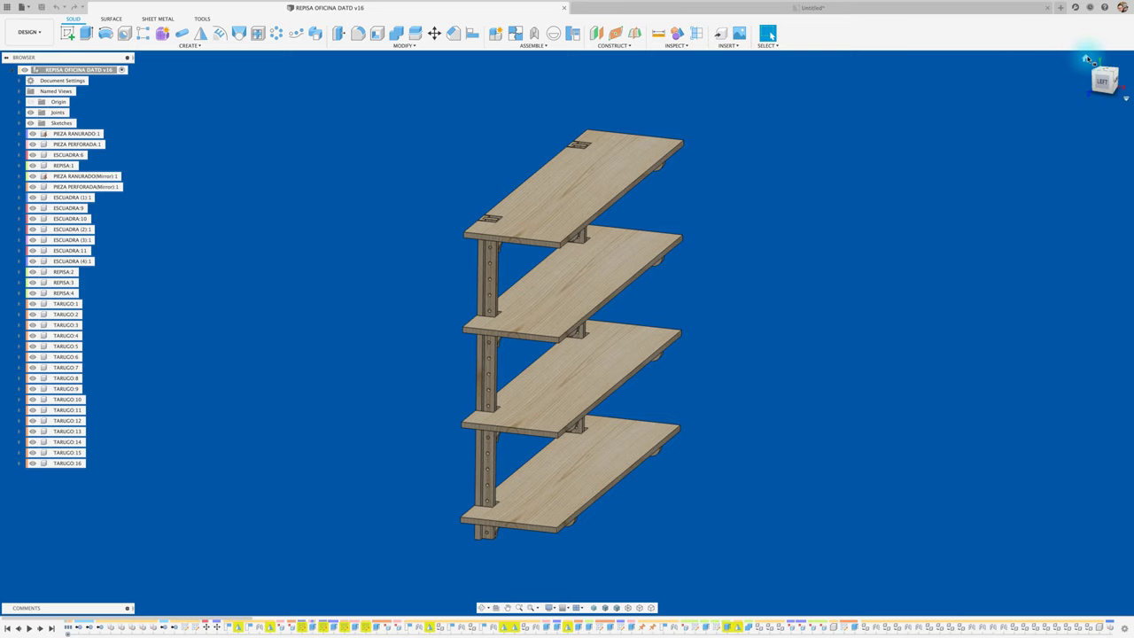
Step: Rotate the shelf with the ViewCube to an isometric view from above
{"action": "mouse_move", "coordinate": [1103, 79]}
{"action": "left_click", "coordinate": [1086, 60]}
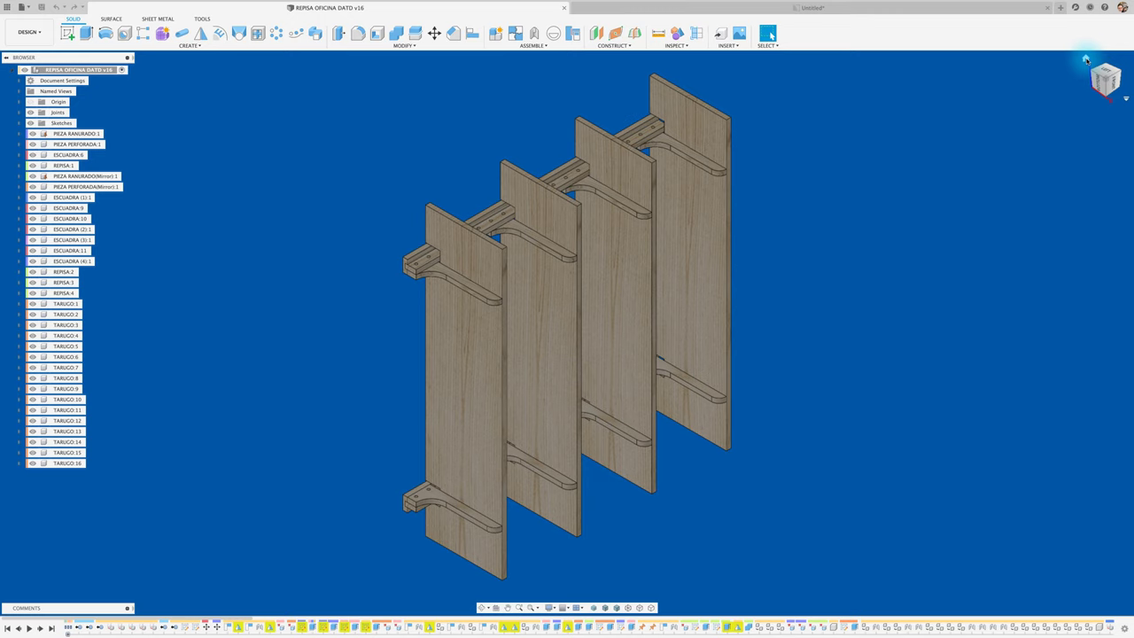
{"action": "left_click", "coordinate": [1086, 60]}
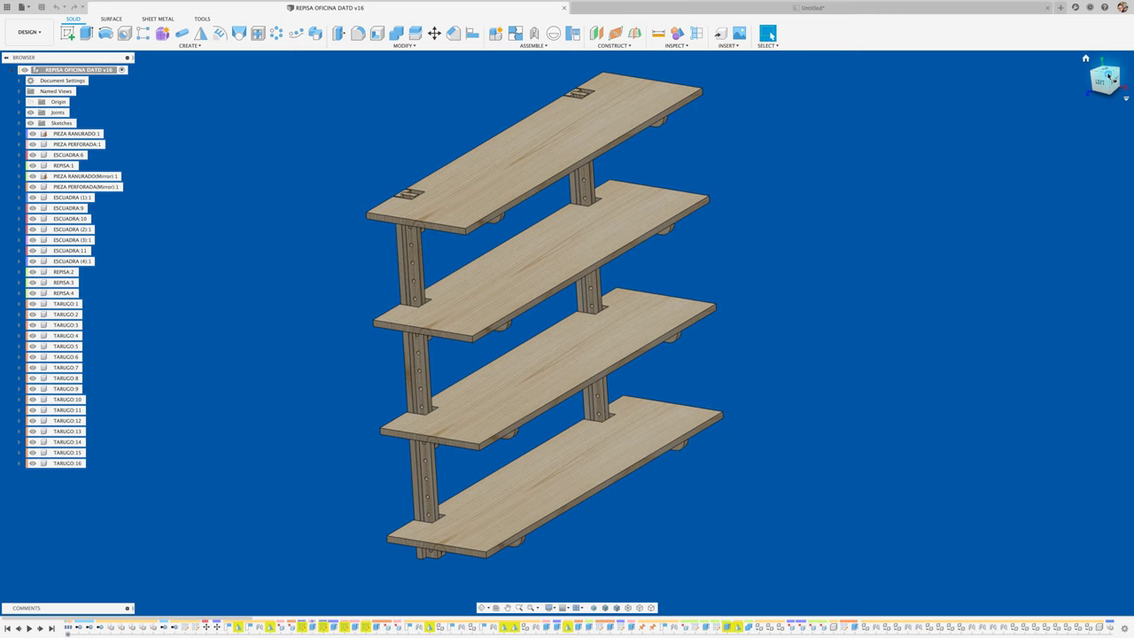
{"action": "left_click", "coordinate": [1108, 77]}
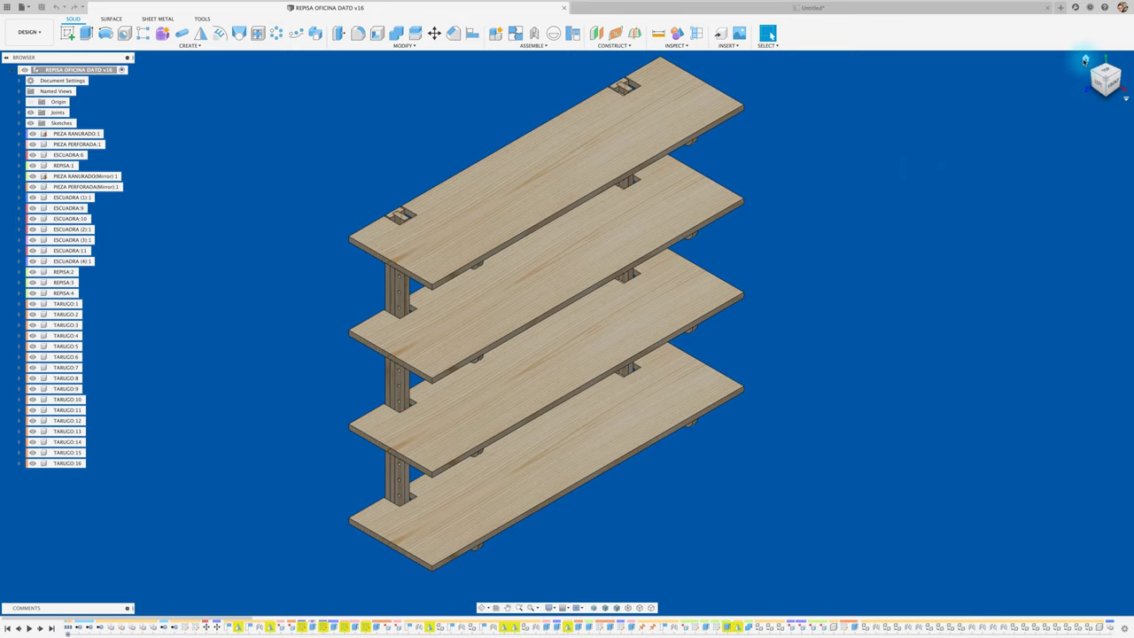
{"action": "left_click", "coordinate": [1085, 61]}
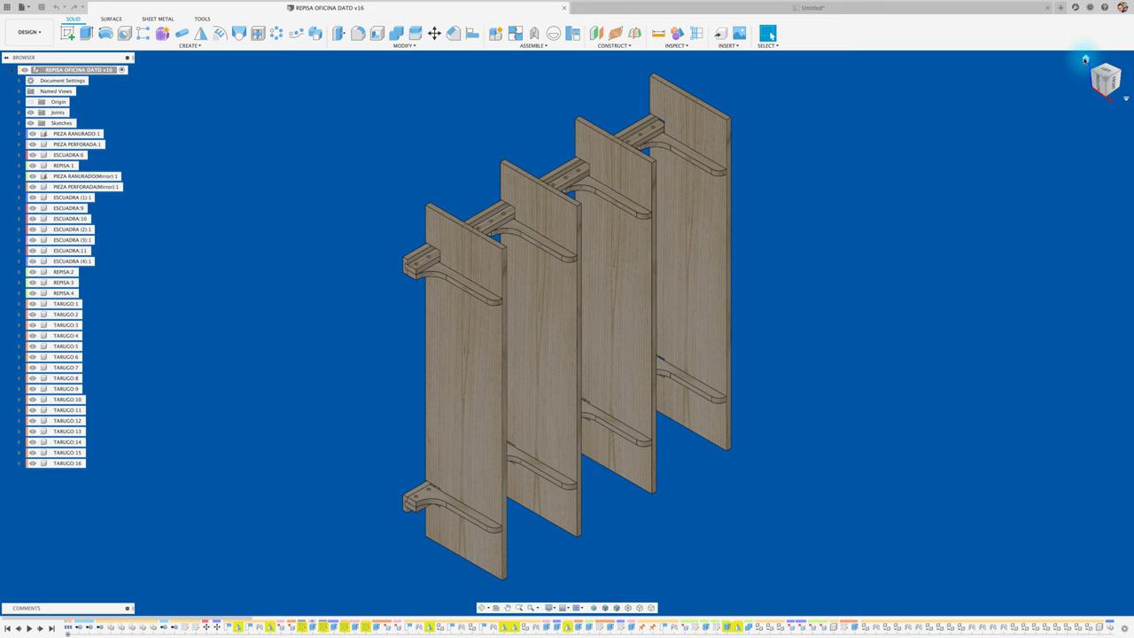
{"action": "left_click", "coordinate": [1112, 81]}
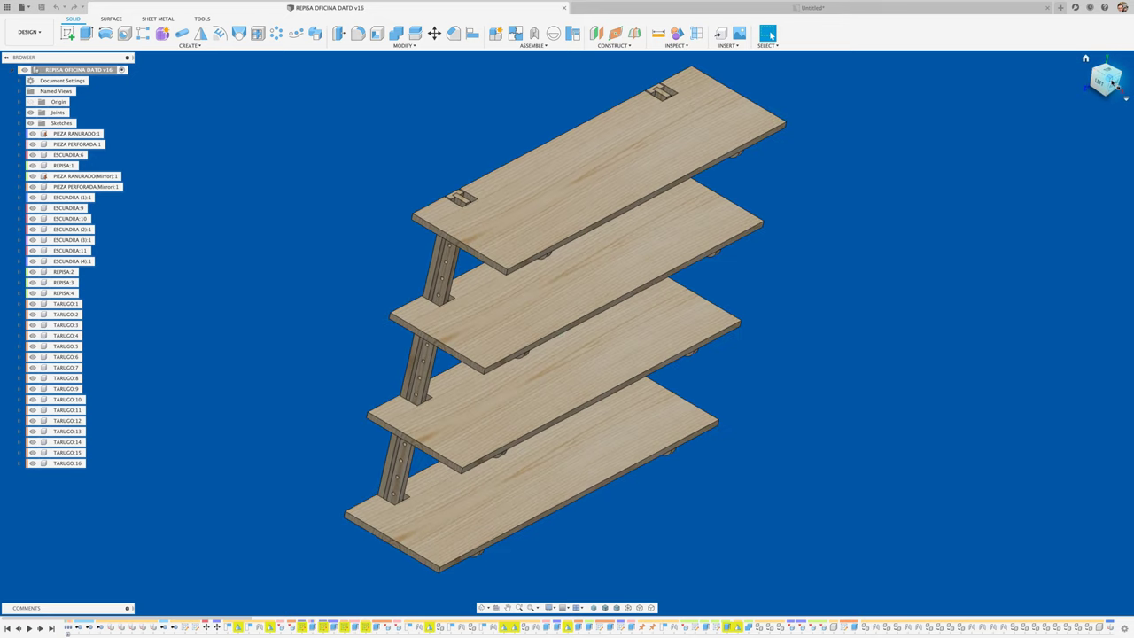
{"action": "left_click", "coordinate": [1112, 80]}
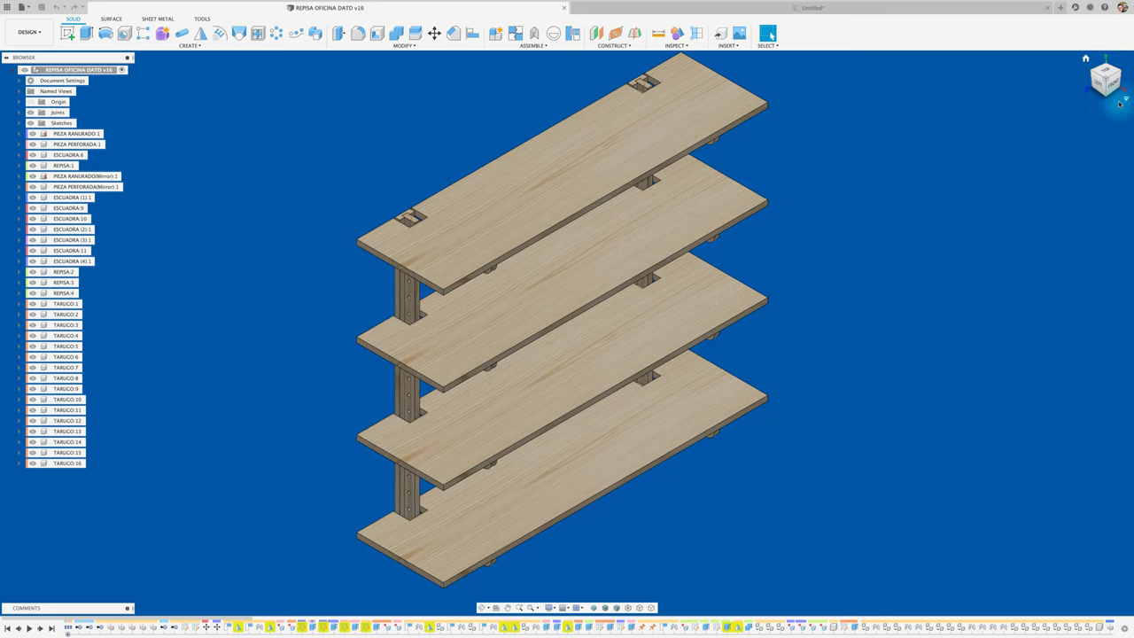
Step: Make the current isometric angle the shelf's Home view, then go back to the drawing
{"action": "left_click", "coordinate": [1127, 99]}
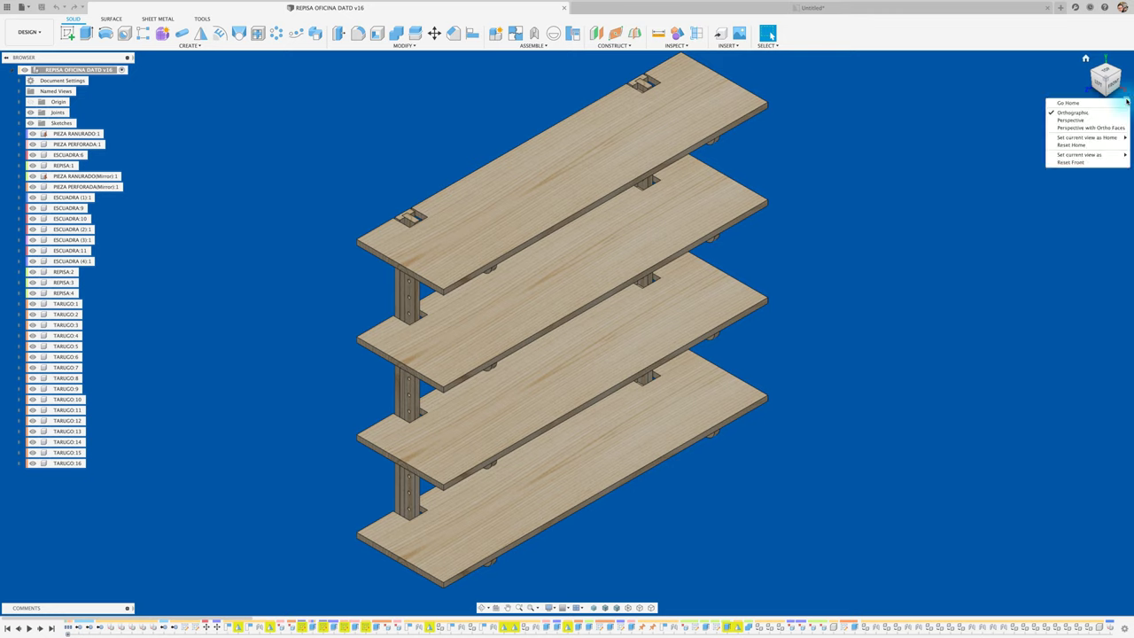
{"action": "left_click", "coordinate": [1127, 101]}
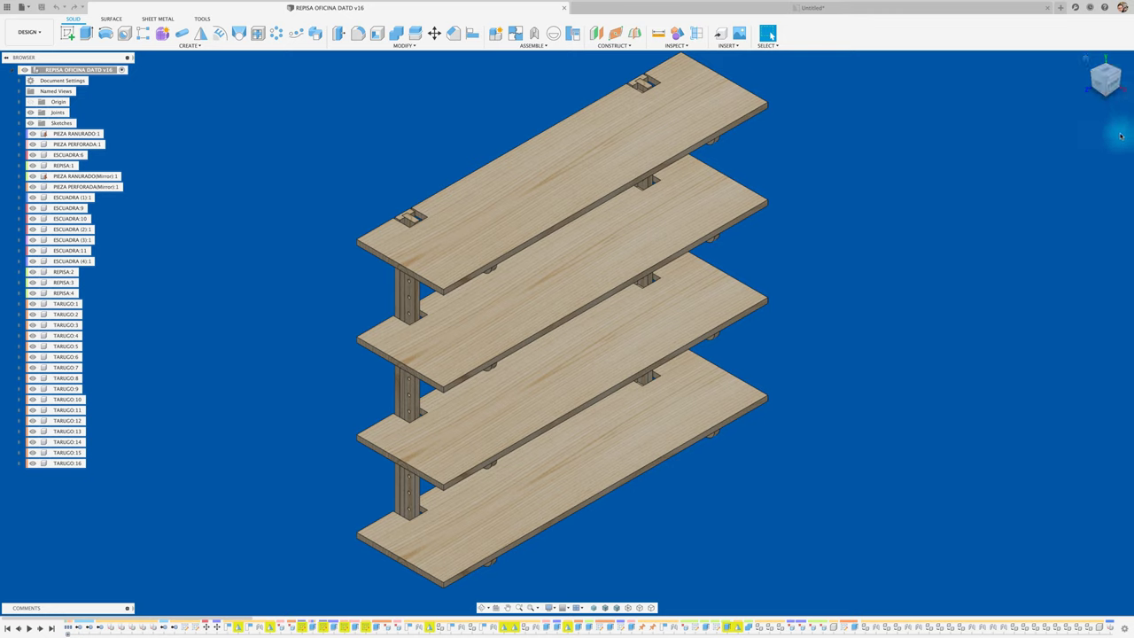
{"action": "left_click", "coordinate": [1127, 100]}
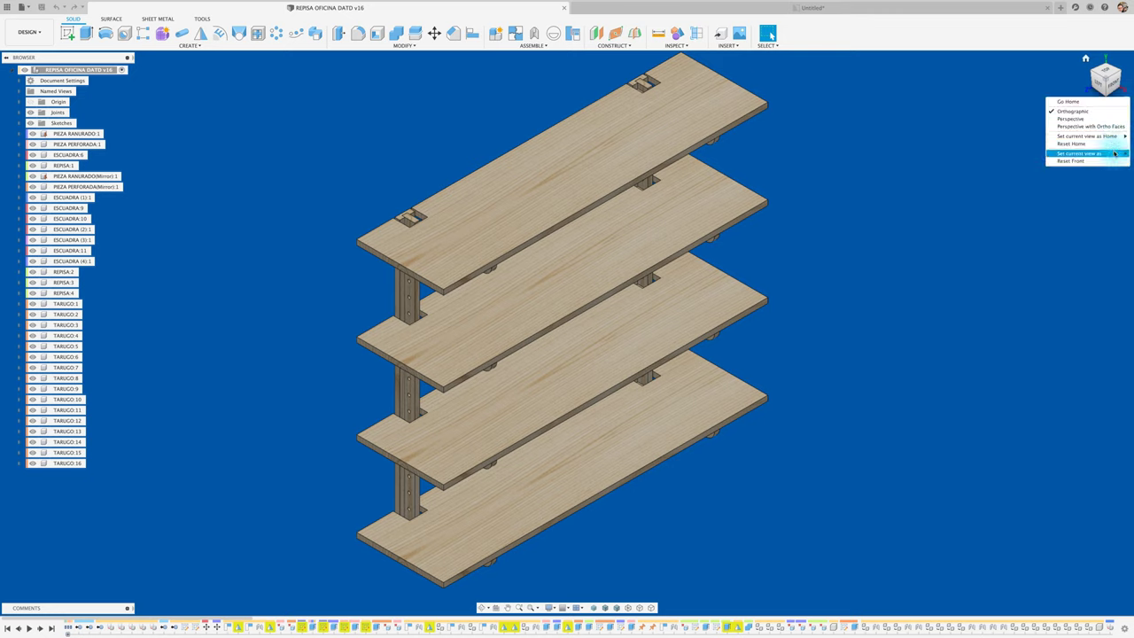
{"action": "mouse_move", "coordinate": [1083, 135]}
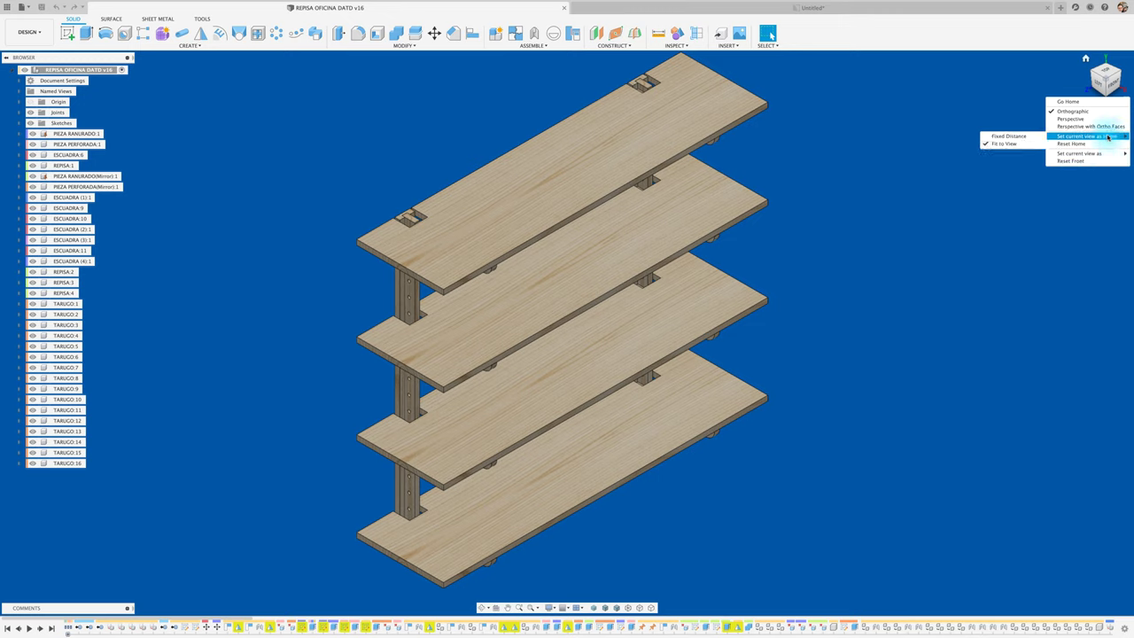
{"action": "left_click", "coordinate": [1018, 138]}
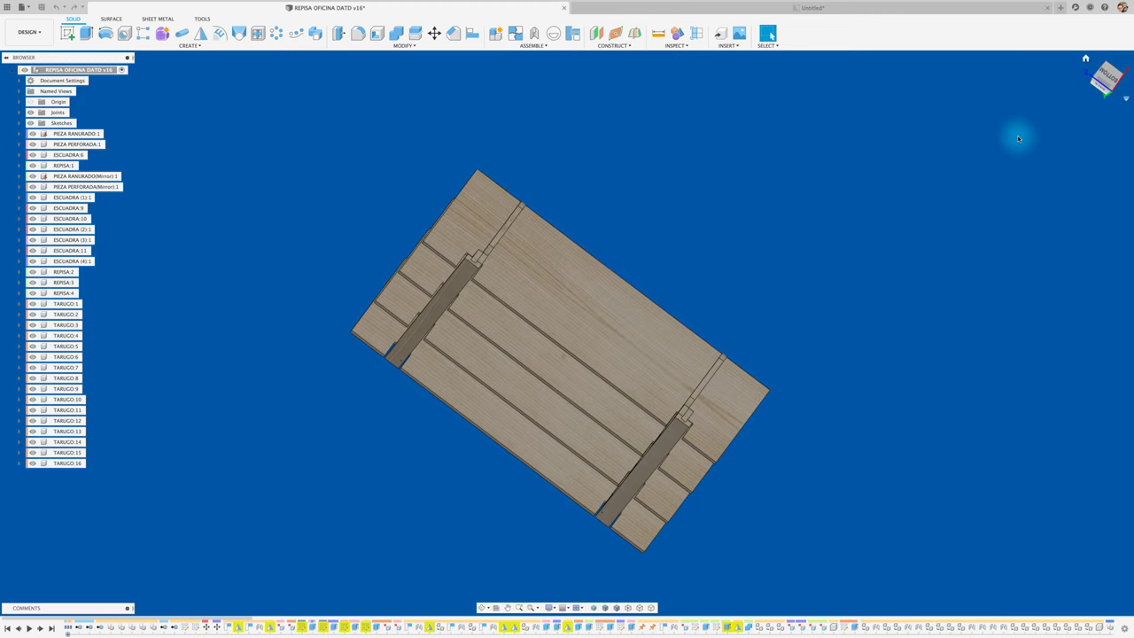
{"action": "left_click", "coordinate": [1085, 59]}
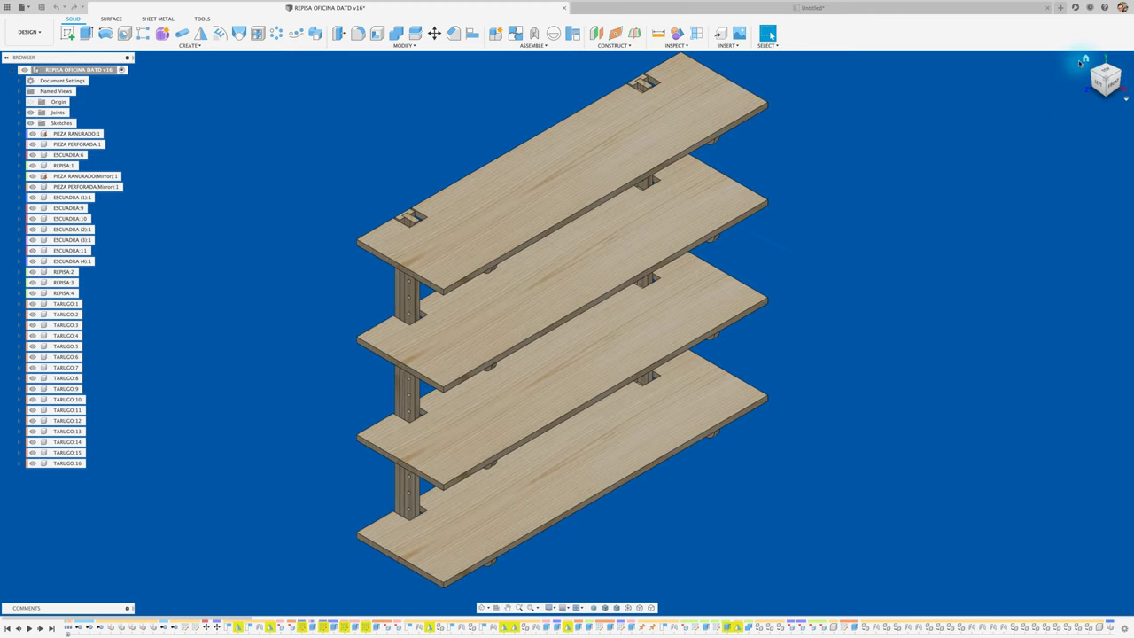
{"action": "left_click", "coordinate": [699, 12]}
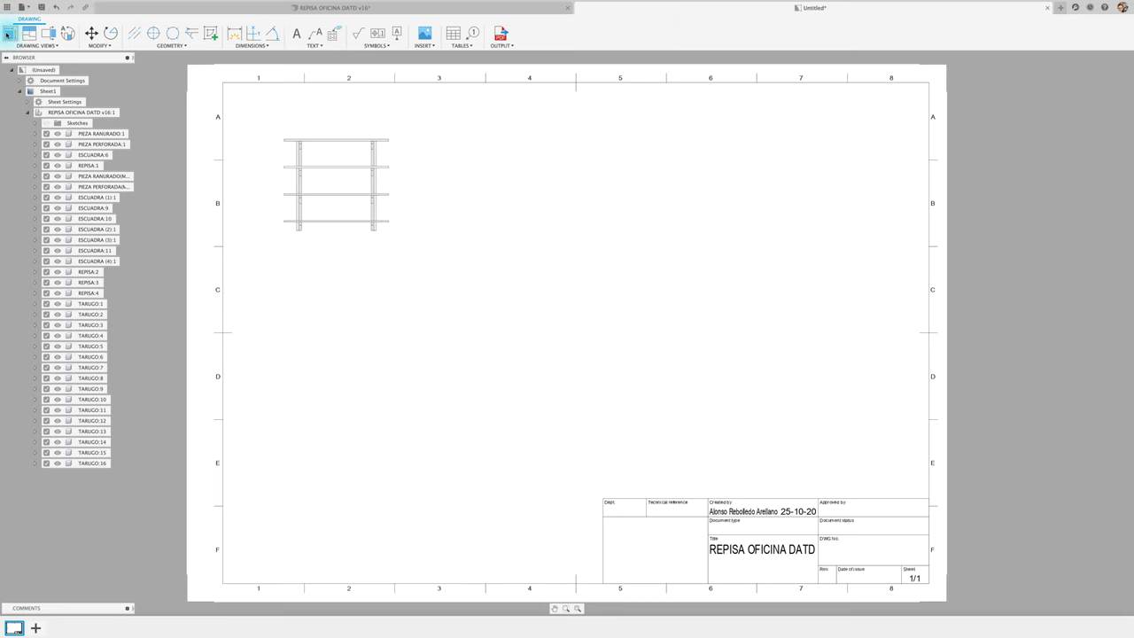
Step: Save the shelf design as a new version so the drawing references v17
{"action": "left_click", "coordinate": [9, 33]}
{"action": "left_click", "coordinate": [335, 9]}
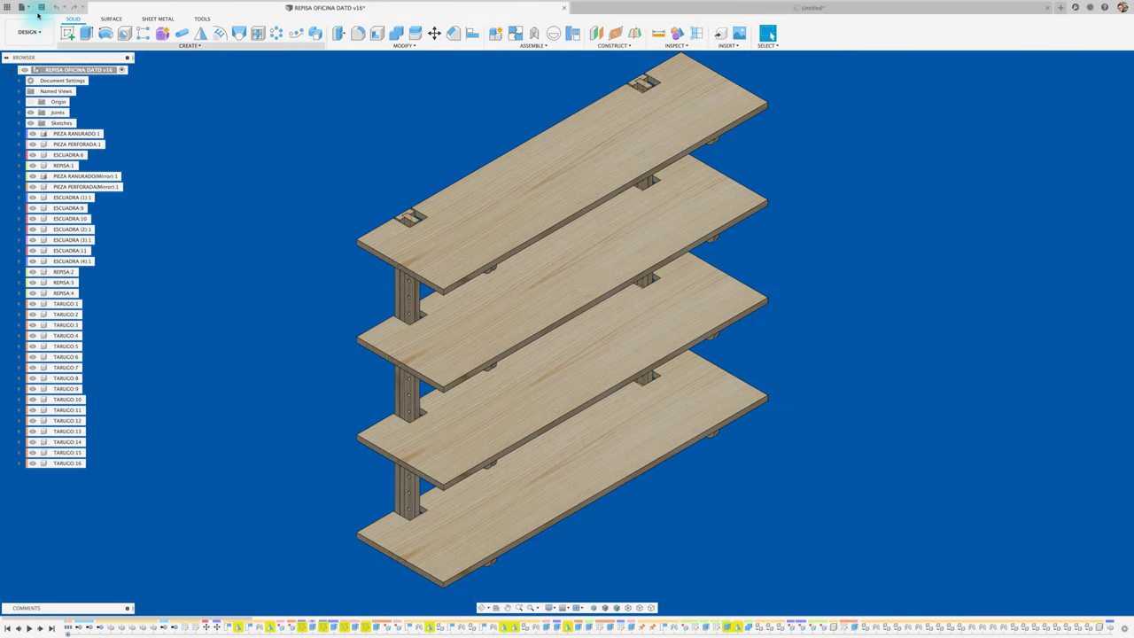
{"action": "key", "text": "ctrl+s"}
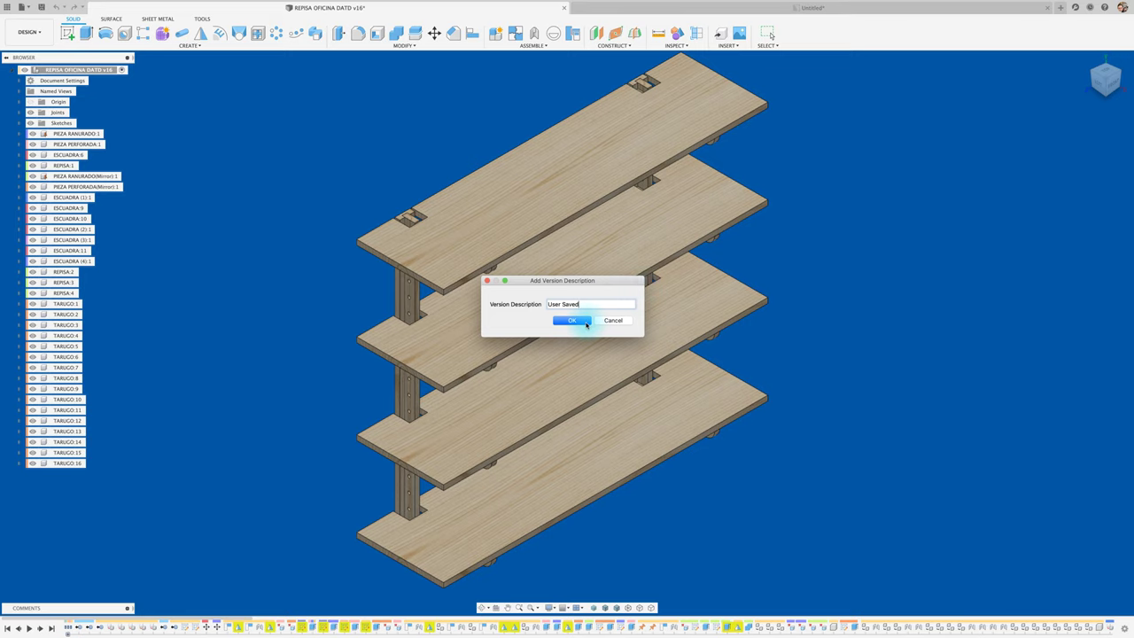
{"action": "left_click", "coordinate": [582, 321]}
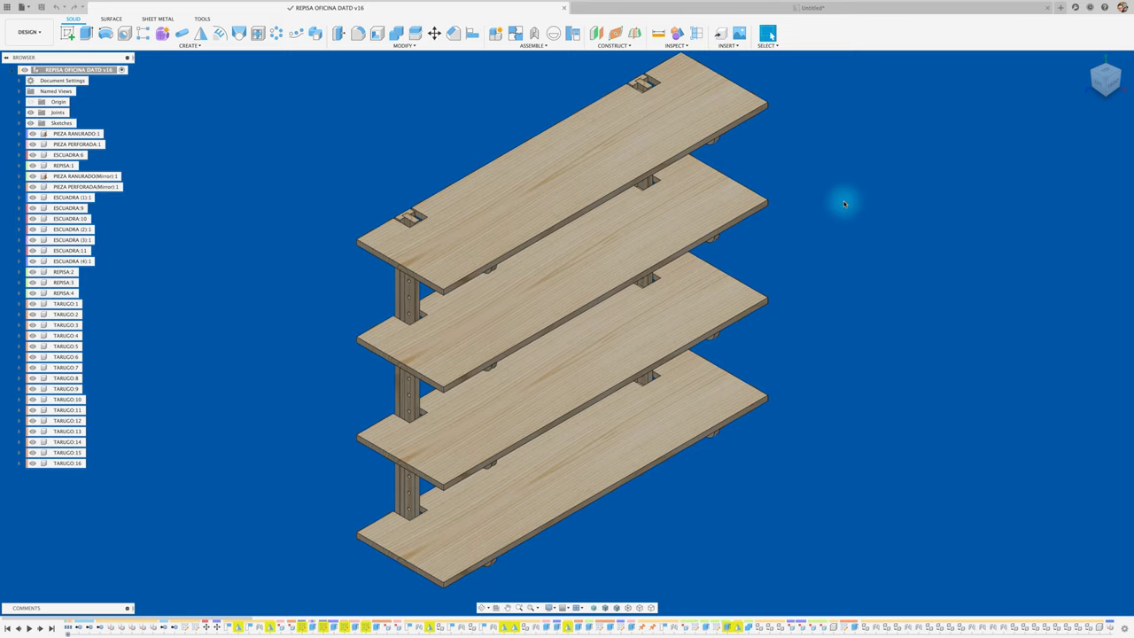
{"action": "left_click", "coordinate": [791, 13]}
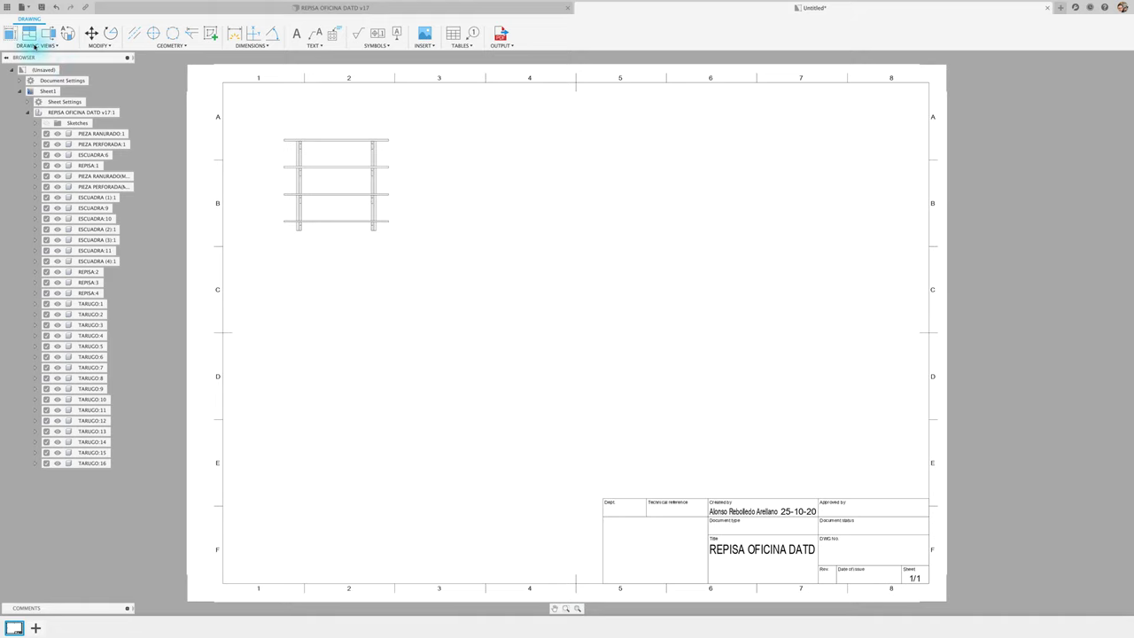
Step: Place a HOME-orientation base view near the sheet centre, then return to the shelf design
{"action": "left_click", "coordinate": [9, 33]}
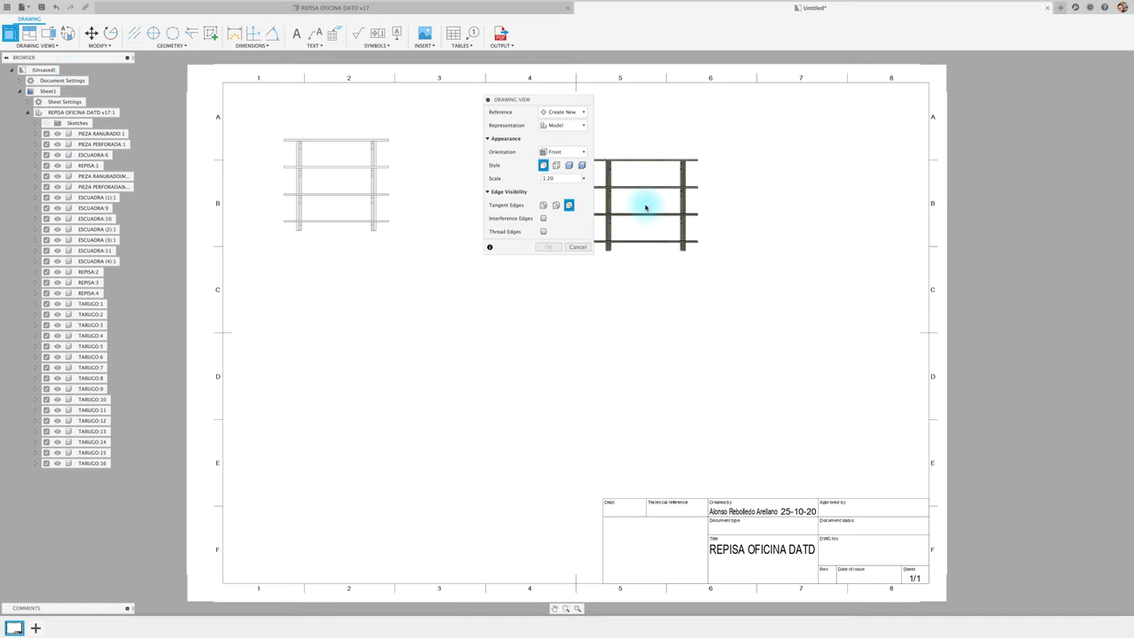
{"action": "left_click", "coordinate": [579, 125]}
{"action": "left_click", "coordinate": [580, 125]}
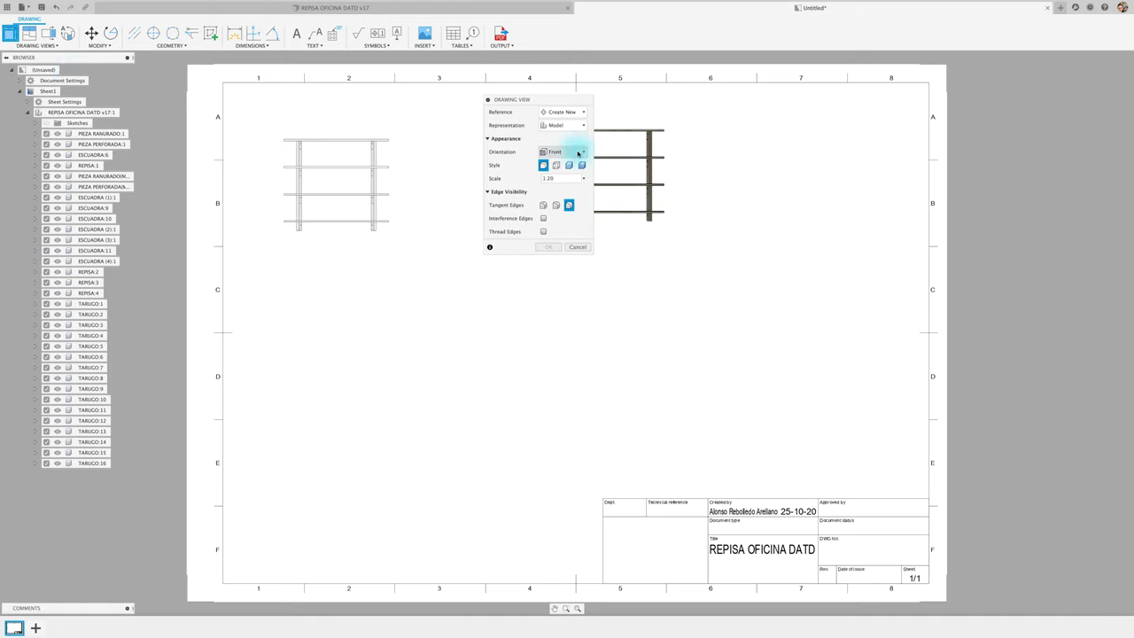
{"action": "left_click", "coordinate": [583, 152]}
{"action": "left_click", "coordinate": [571, 192]}
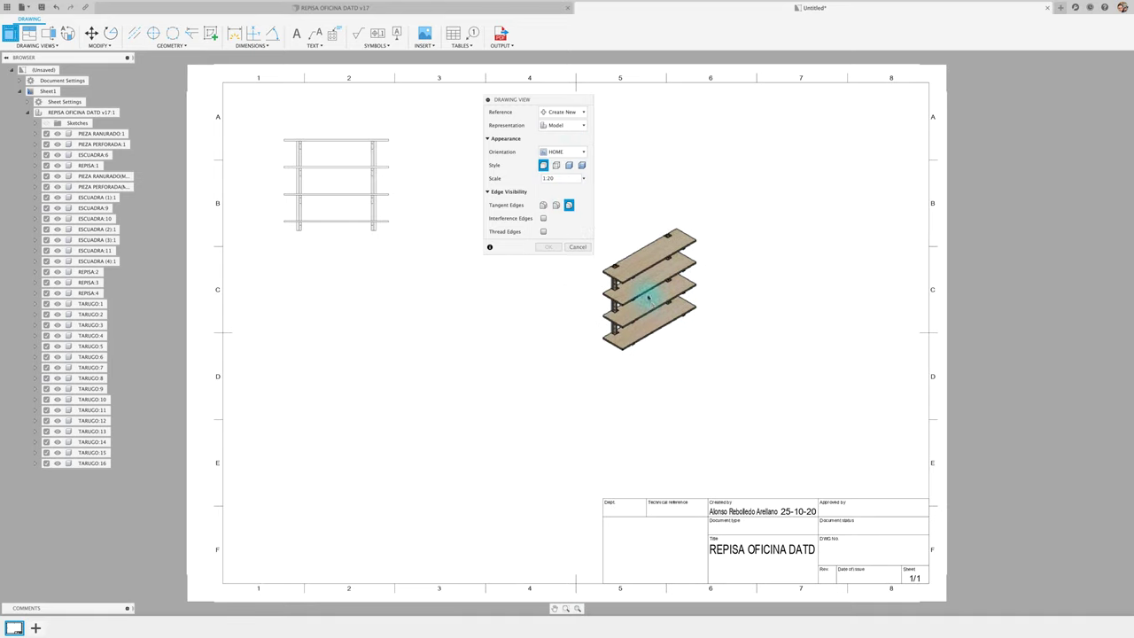
{"action": "left_click", "coordinate": [567, 341]}
{"action": "left_click", "coordinate": [549, 246]}
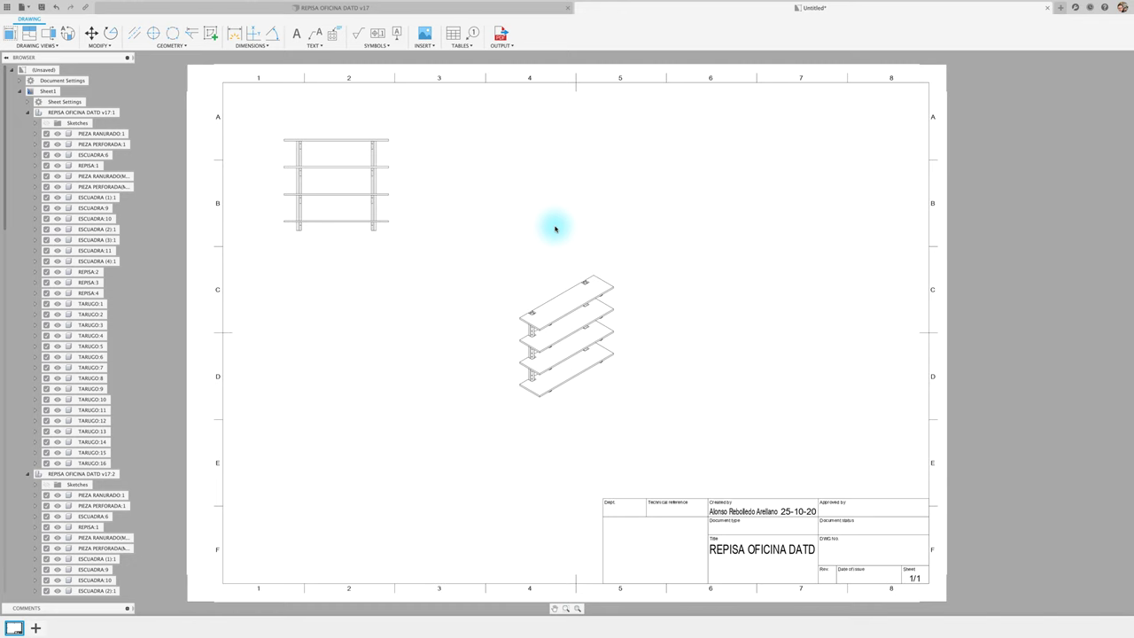
{"action": "left_click", "coordinate": [460, 11]}
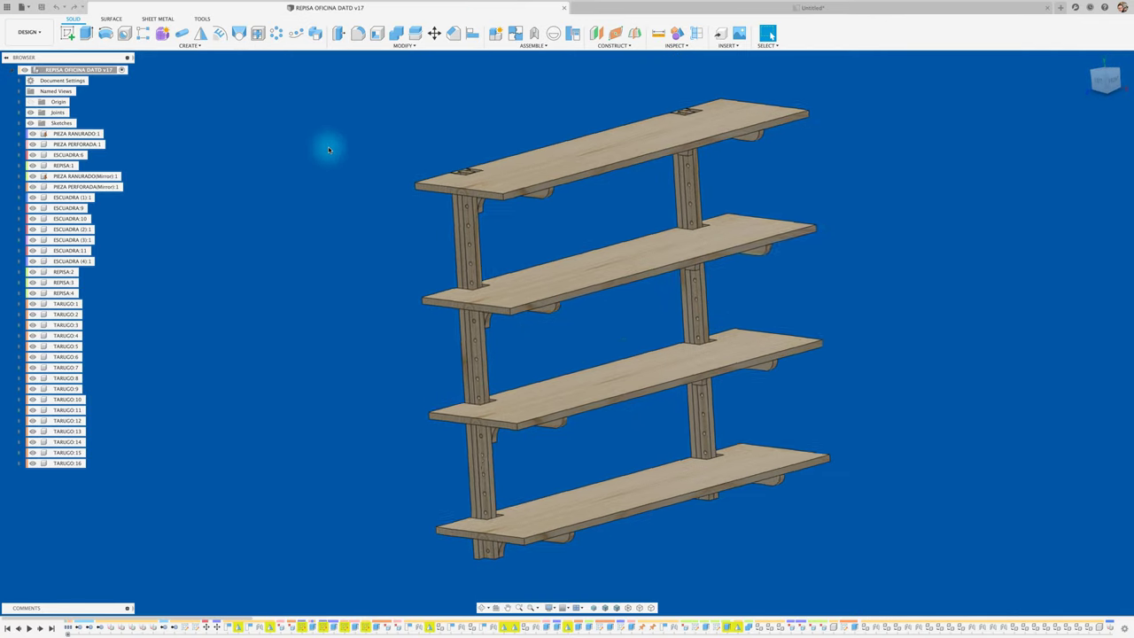
Step: Change the camera projection and turn the shelf to an isometric view from below showing the brackets
{"action": "left_click", "coordinate": [550, 608]}
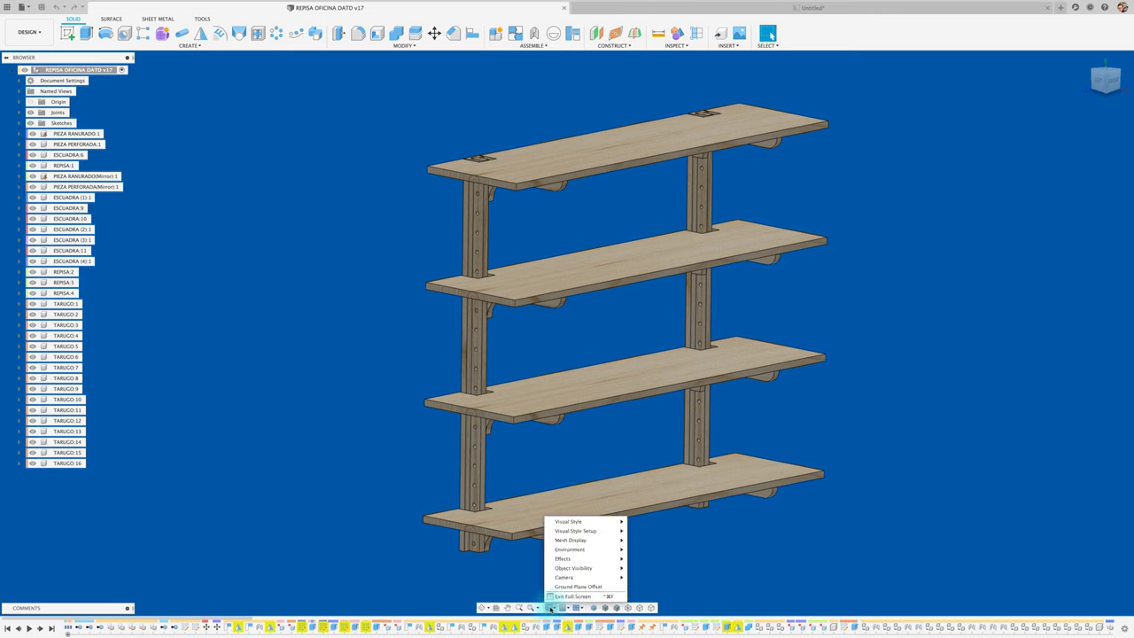
{"action": "mouse_move", "coordinate": [564, 577]}
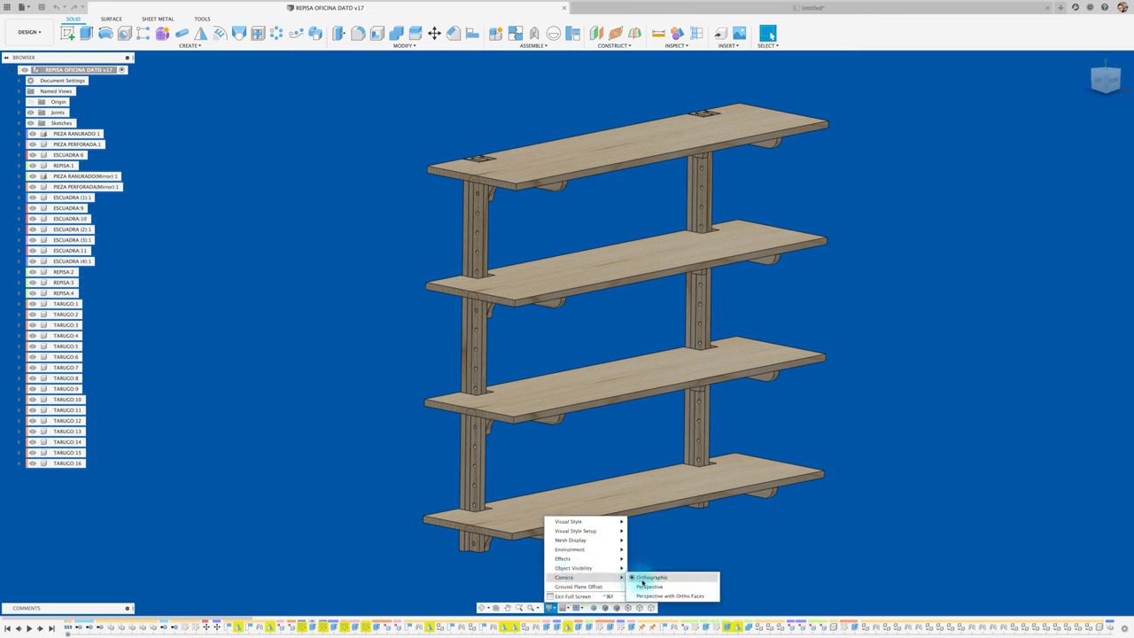
{"action": "left_click", "coordinate": [649, 586]}
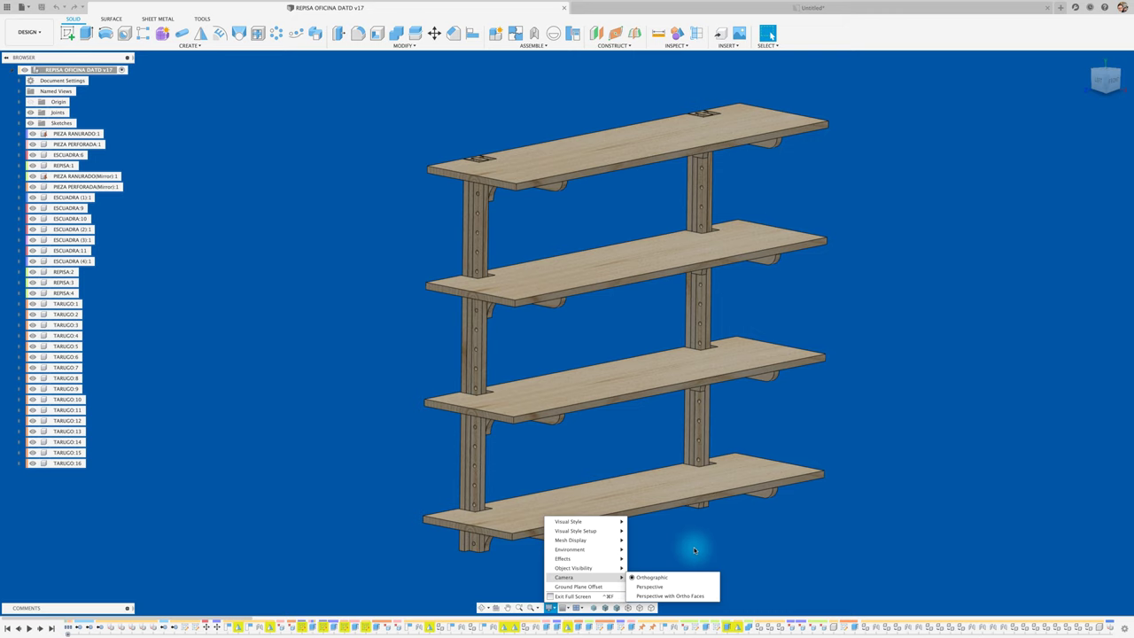
{"action": "scroll", "coordinate": [695, 550], "scroll_direction": "up", "scroll_amount": 5, "text": "shift"}
{"action": "scroll", "coordinate": [695, 550], "scroll_direction": "up", "scroll_amount": 3, "text": "shift"}
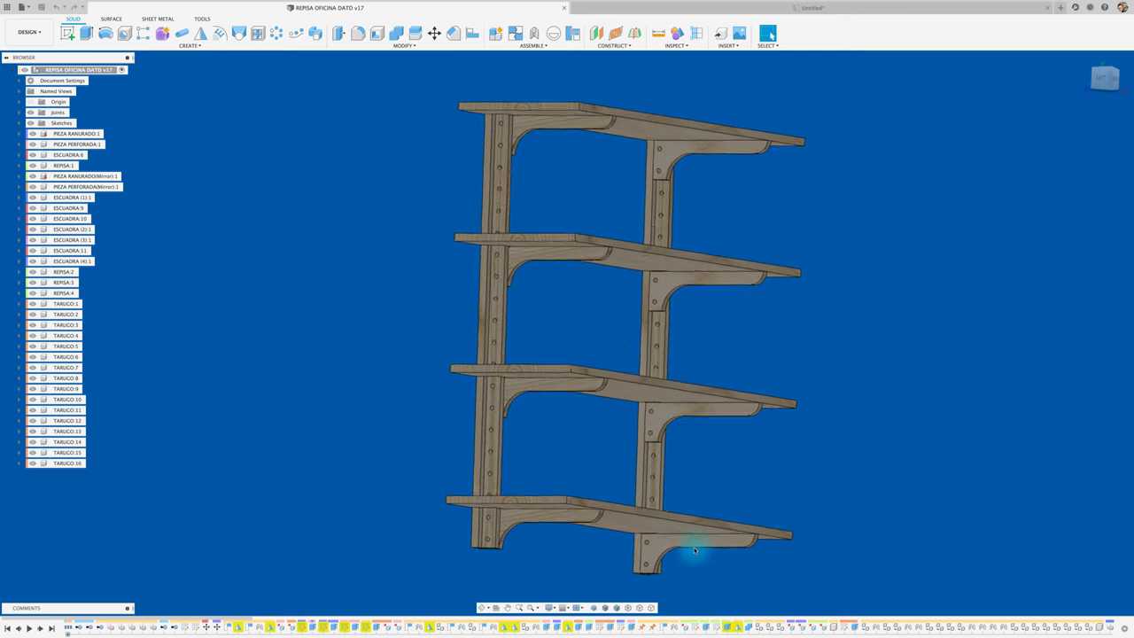
{"action": "scroll", "coordinate": [694, 550], "scroll_direction": "up", "scroll_amount": 5, "text": "shift"}
{"action": "scroll", "coordinate": [695, 550], "scroll_direction": "up", "scroll_amount": 3, "text": "shift"}
{"action": "scroll", "coordinate": [695, 550], "scroll_direction": "up", "scroll_amount": 3, "text": "shift"}
{"action": "scroll", "coordinate": [694, 550], "scroll_direction": "up", "scroll_amount": 2, "text": "shift"}
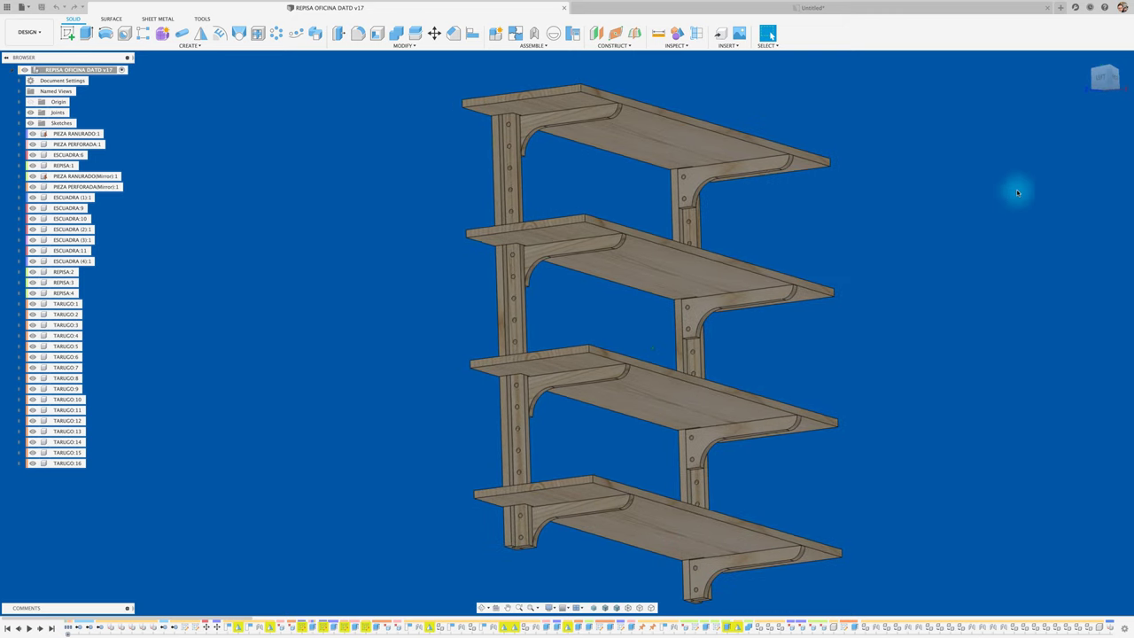
{"action": "left_click", "coordinate": [1110, 77]}
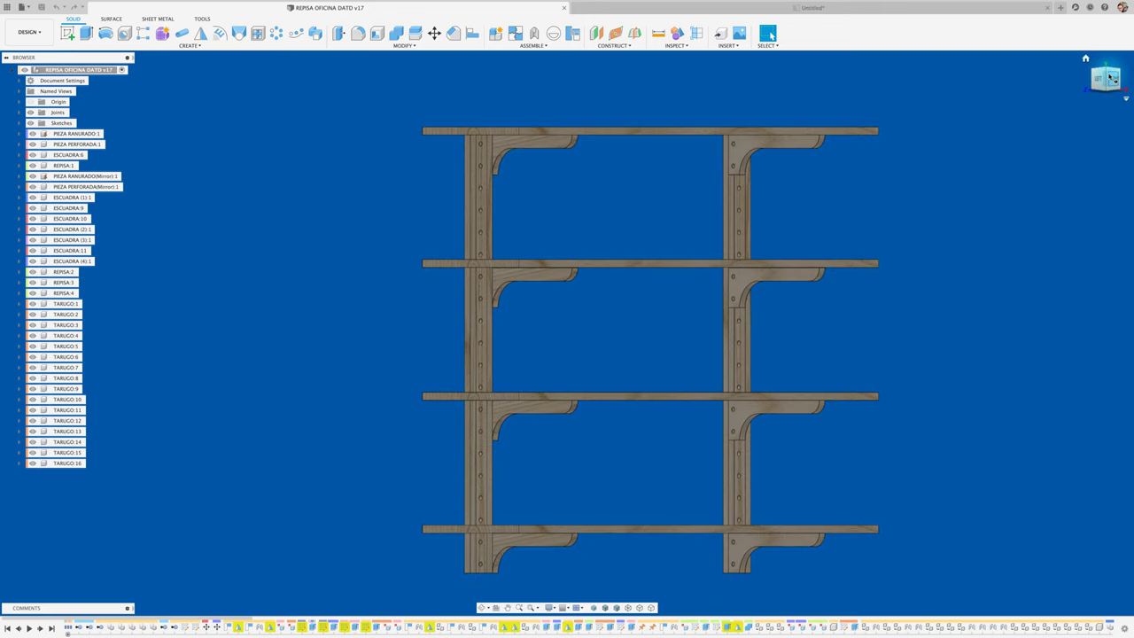
{"action": "left_click", "coordinate": [1110, 77]}
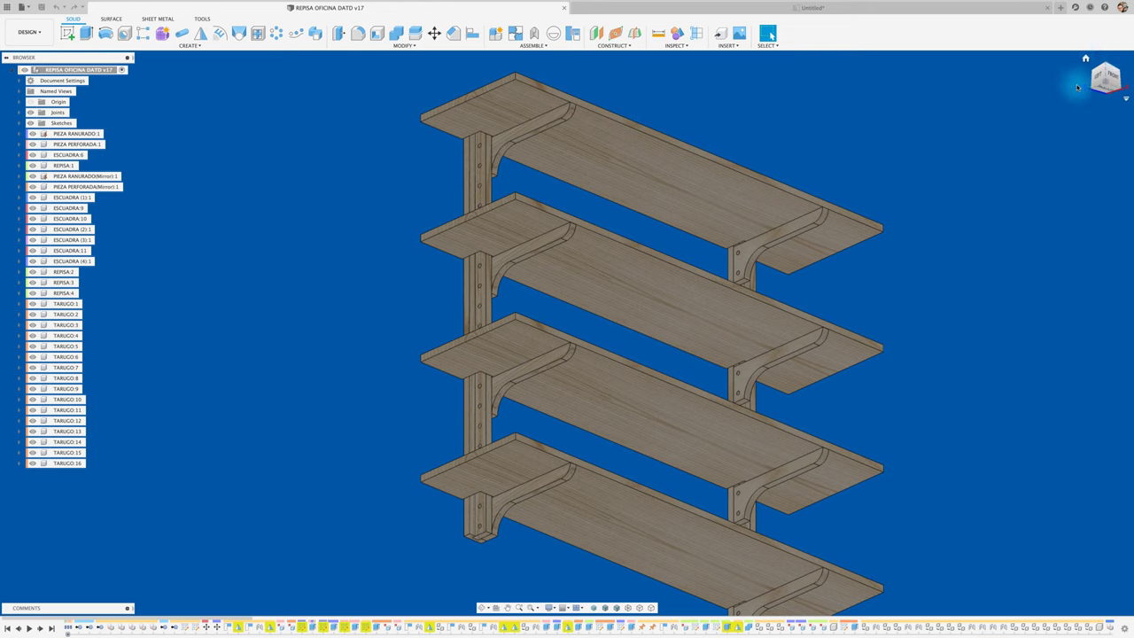
{"action": "left_click", "coordinate": [1091, 81]}
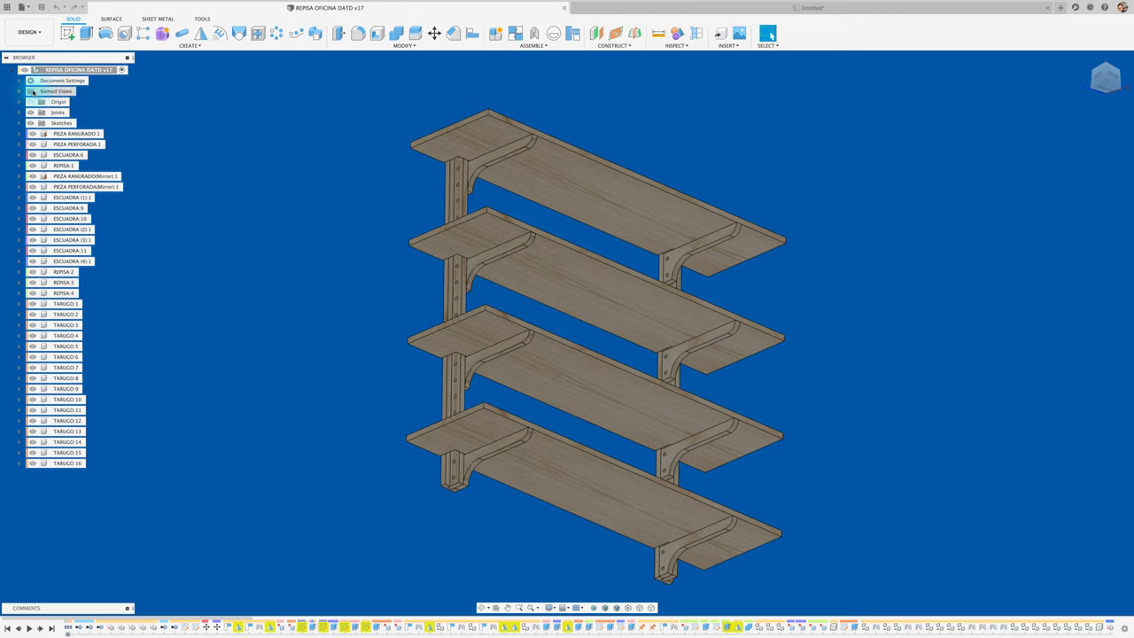
Step: Save the current orientation as two new named views, V1 and V2
{"action": "left_click", "coordinate": [19, 93]}
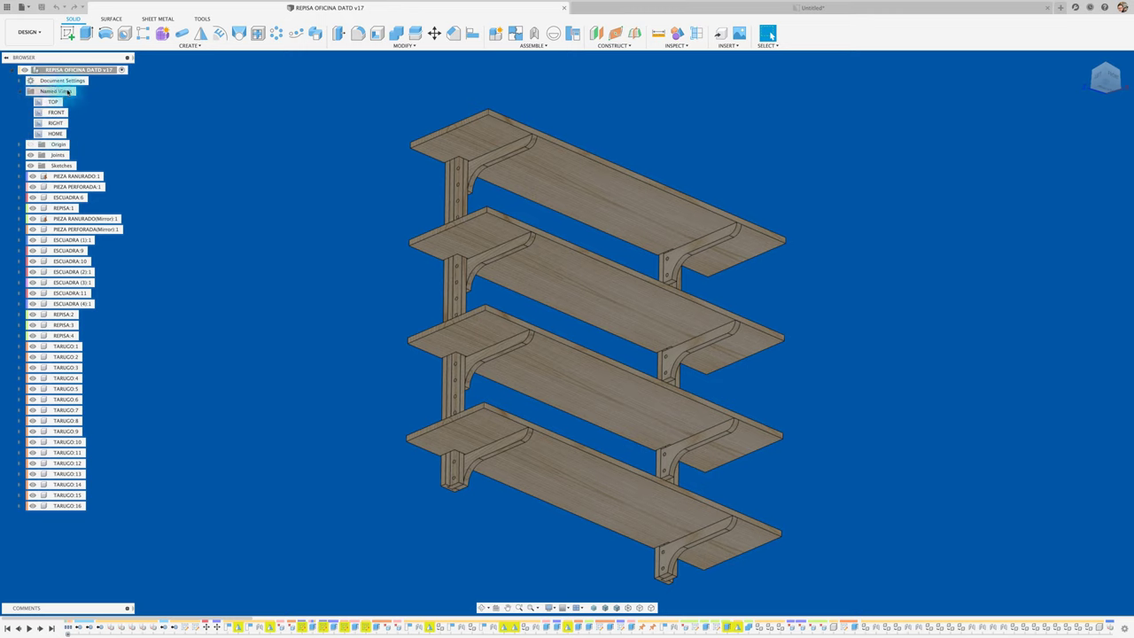
{"action": "right_click", "coordinate": [65, 93]}
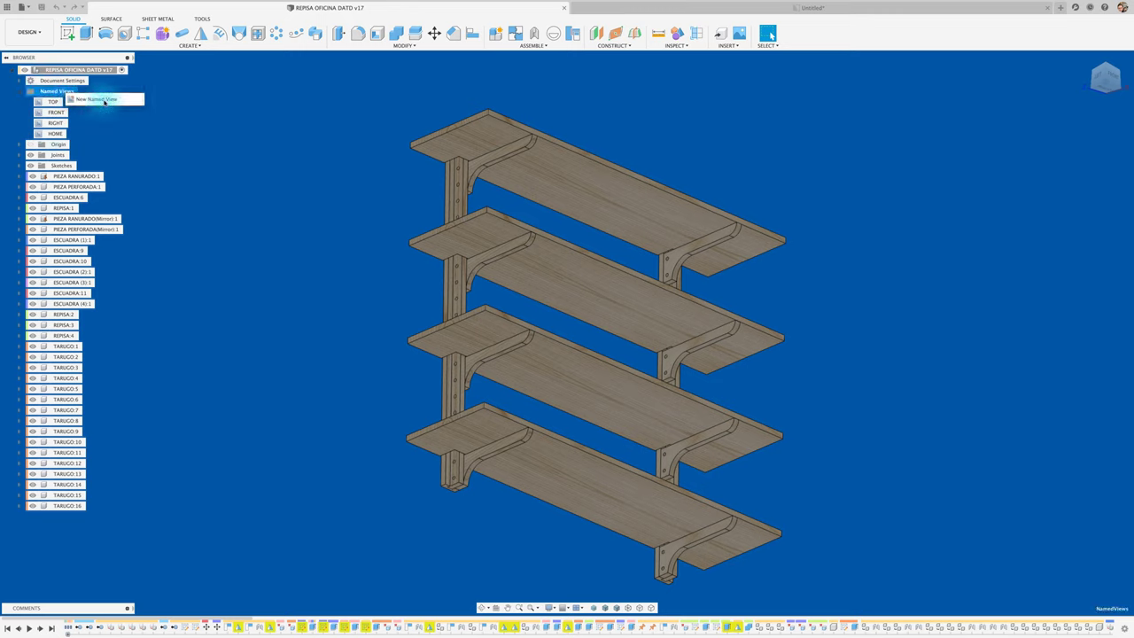
{"action": "left_click", "coordinate": [102, 102]}
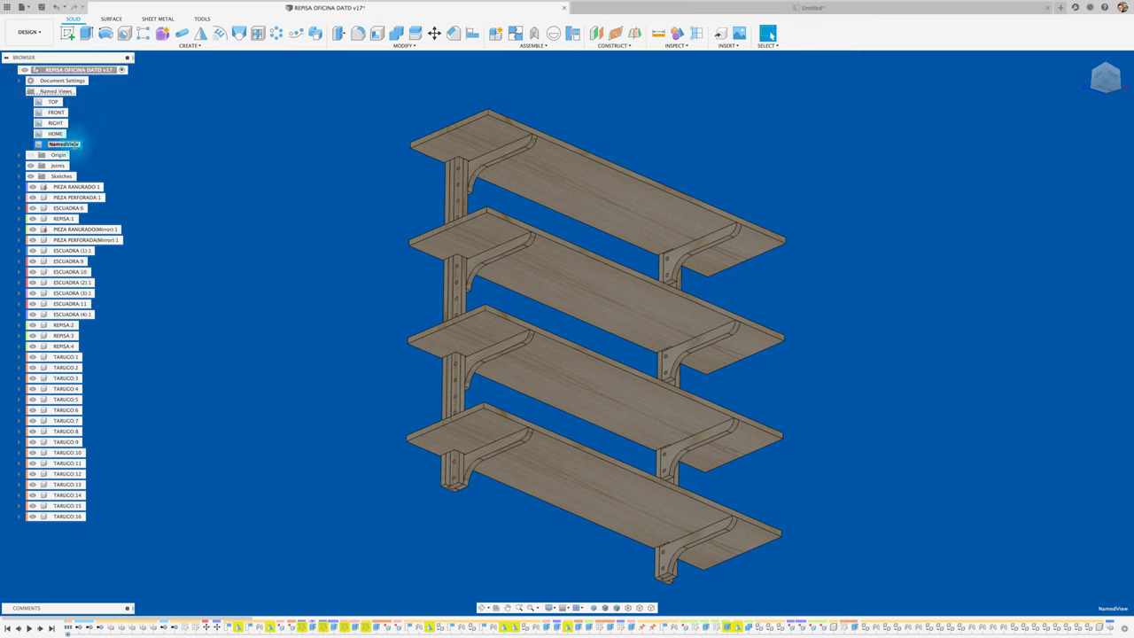
{"action": "left_click", "coordinate": [243, 172]}
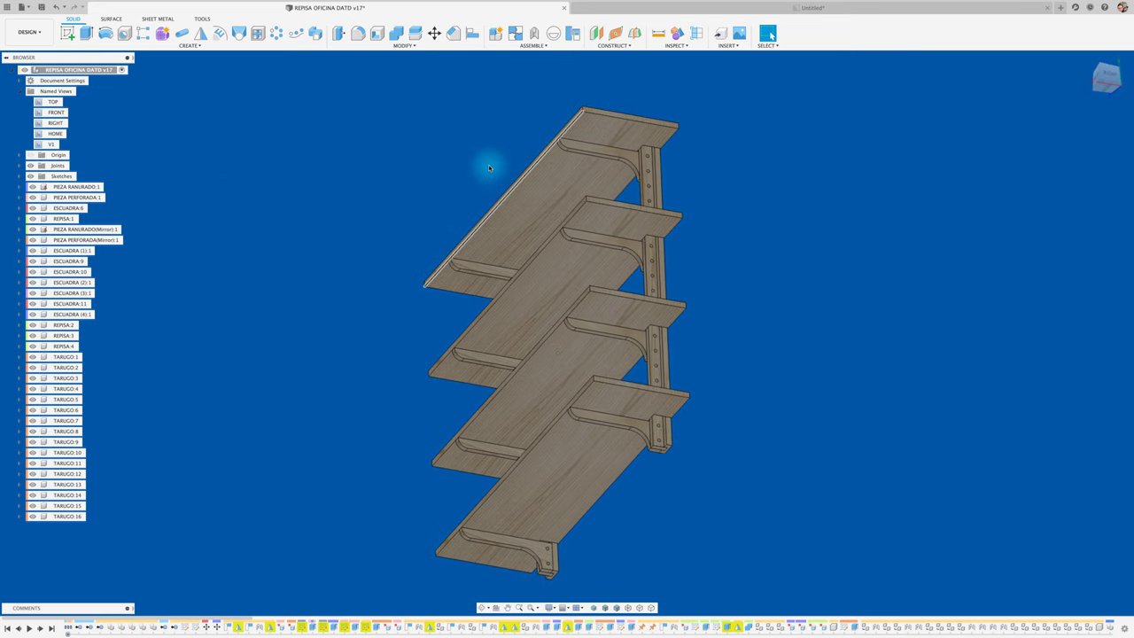
{"action": "left_click", "coordinate": [94, 99]}
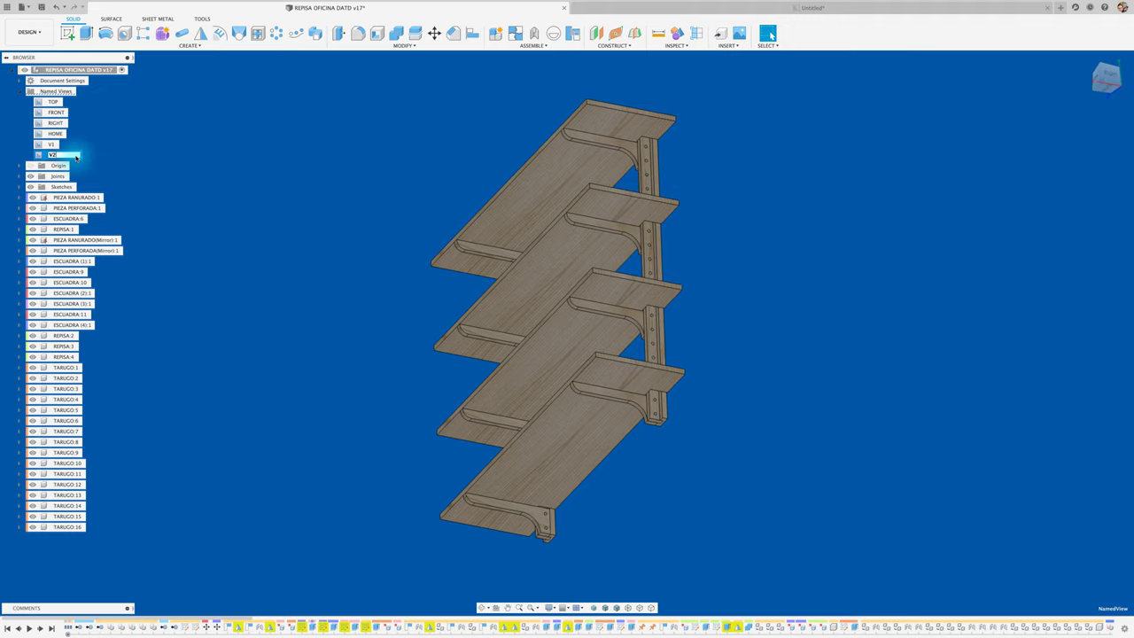
{"action": "key", "text": "Return"}
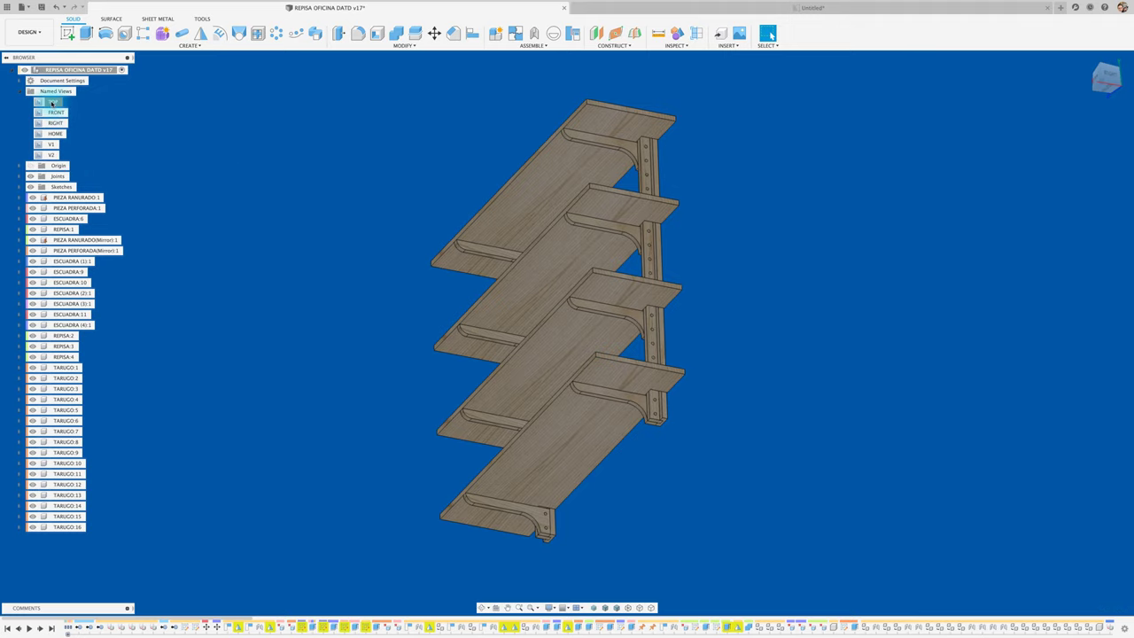
Step: Check the TOP, FRONT, RIGHT, HOME, V1 and V2 views, then save a new version
{"action": "double_click", "coordinate": [51, 103]}
{"action": "double_click", "coordinate": [59, 112]}
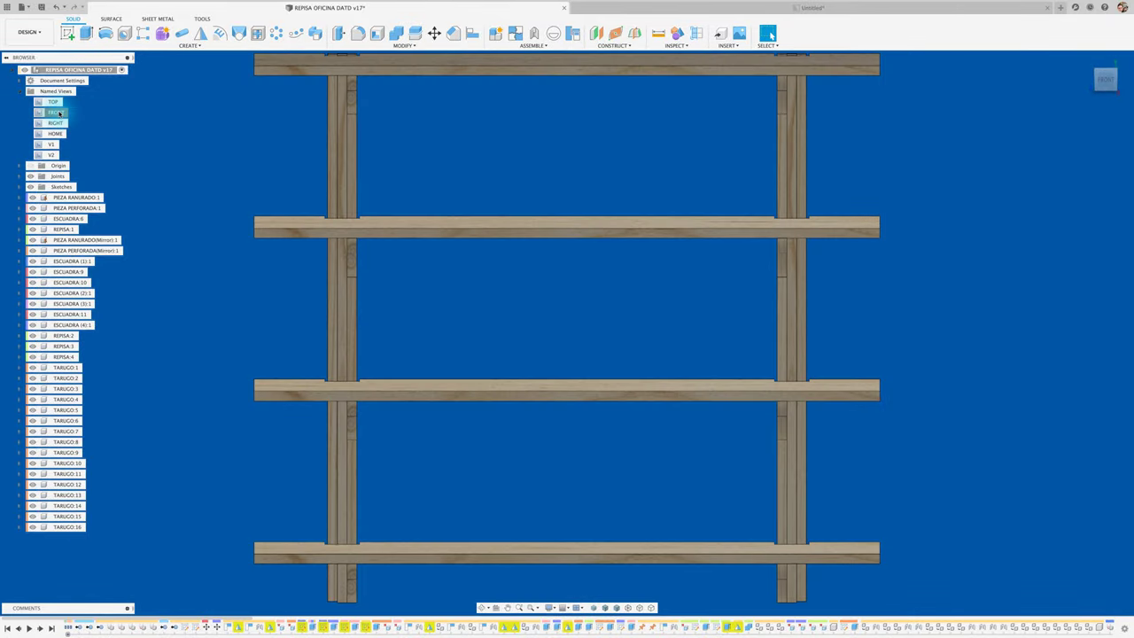
{"action": "double_click", "coordinate": [57, 123]}
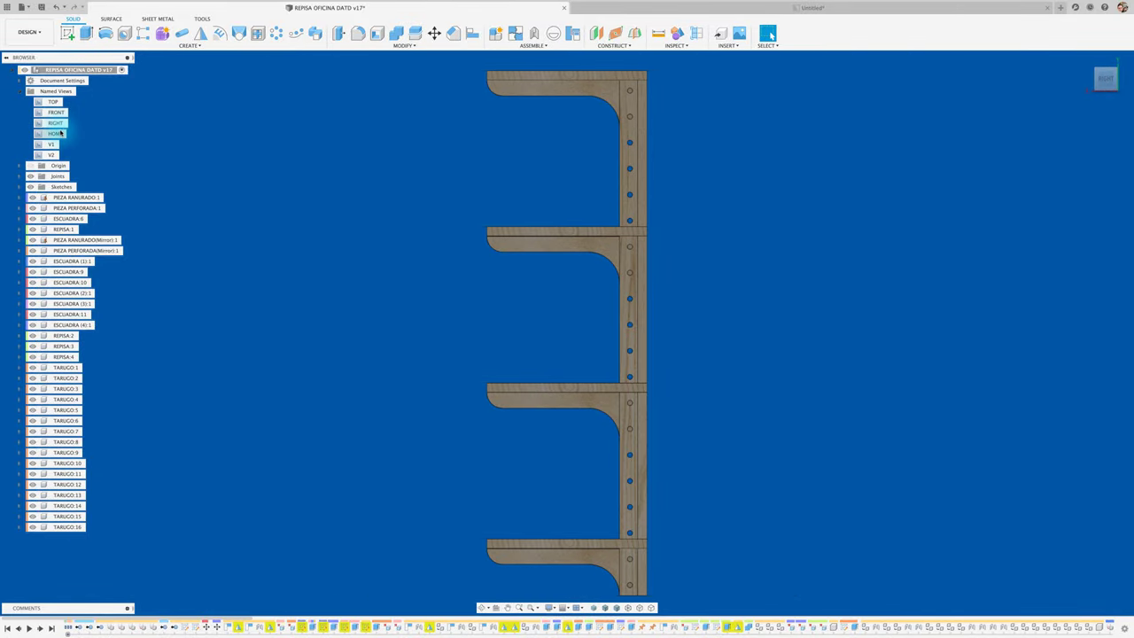
{"action": "double_click", "coordinate": [61, 132]}
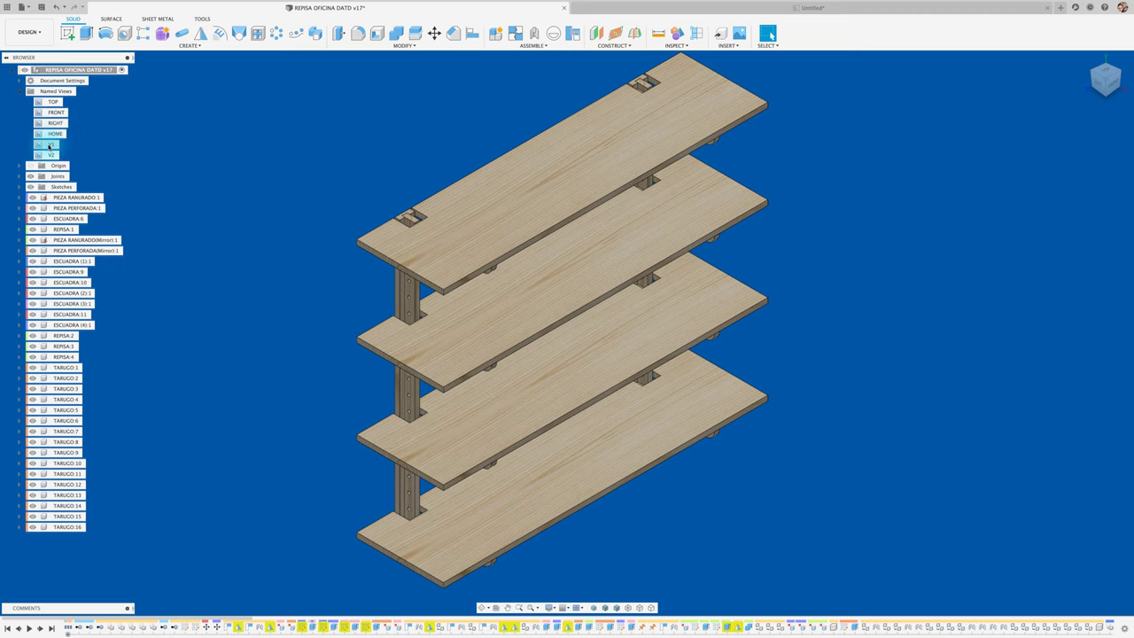
{"action": "double_click", "coordinate": [50, 145]}
{"action": "double_click", "coordinate": [50, 155]}
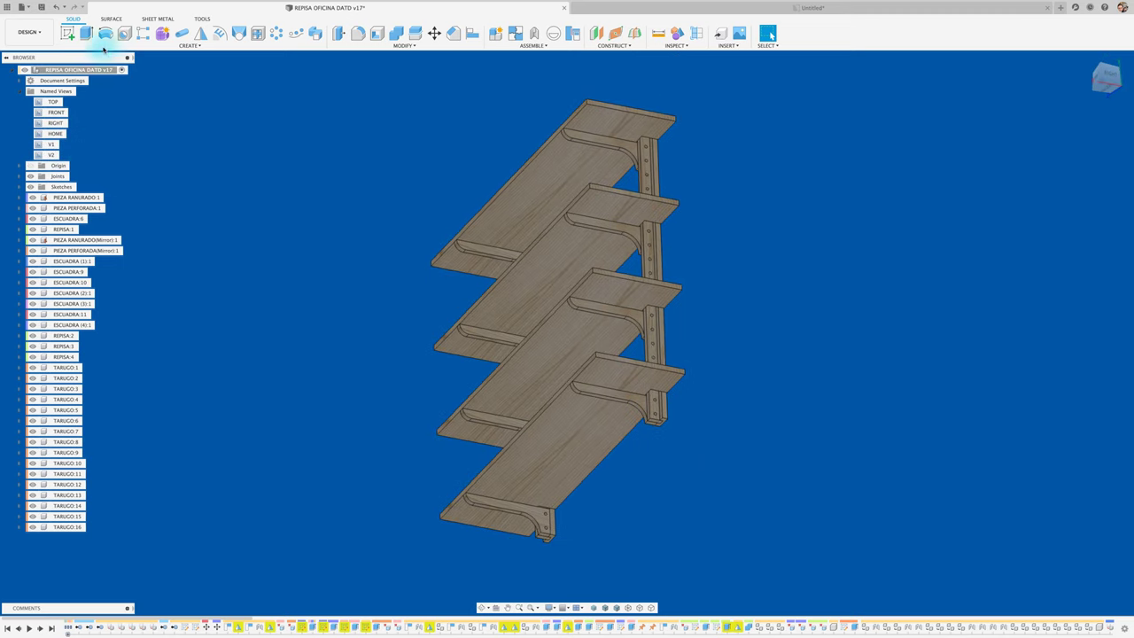
{"action": "left_click", "coordinate": [41, 7]}
Step: Confirm the version save, then add a V1-orientation base view at the sheet's upper right
{"action": "left_click", "coordinate": [583, 327]}
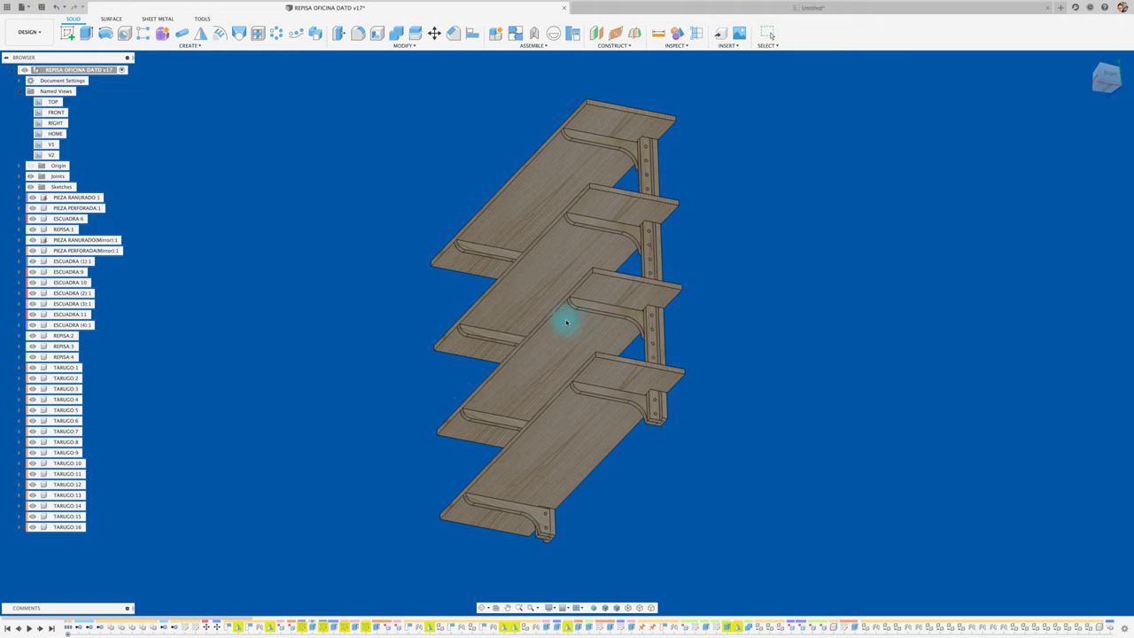
{"action": "left_click", "coordinate": [359, 237]}
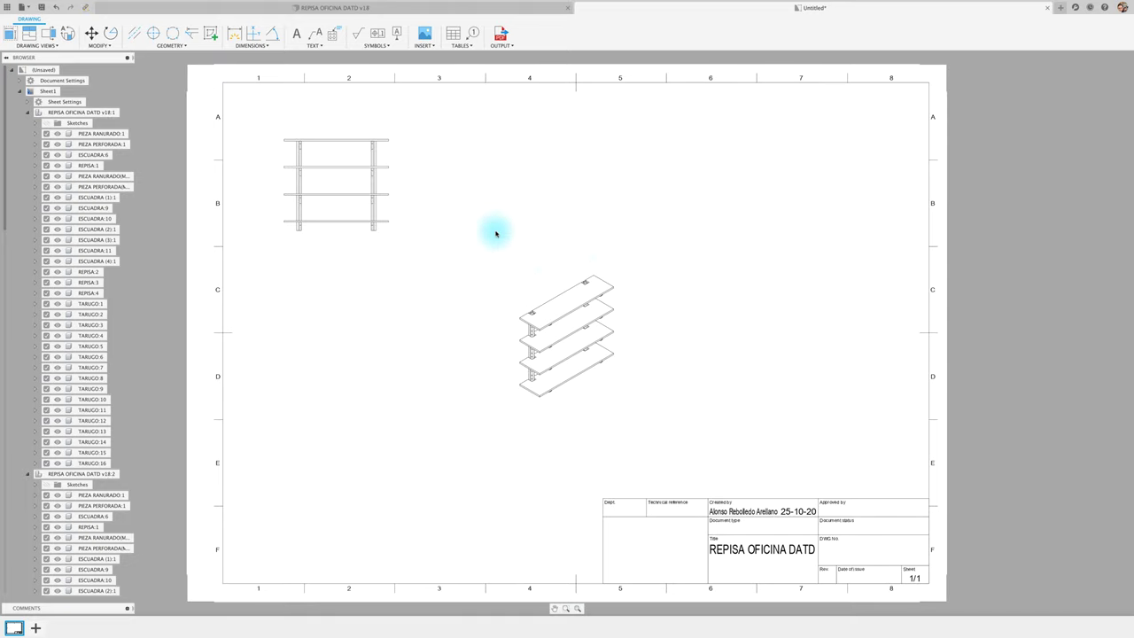
{"action": "left_click", "coordinate": [11, 36]}
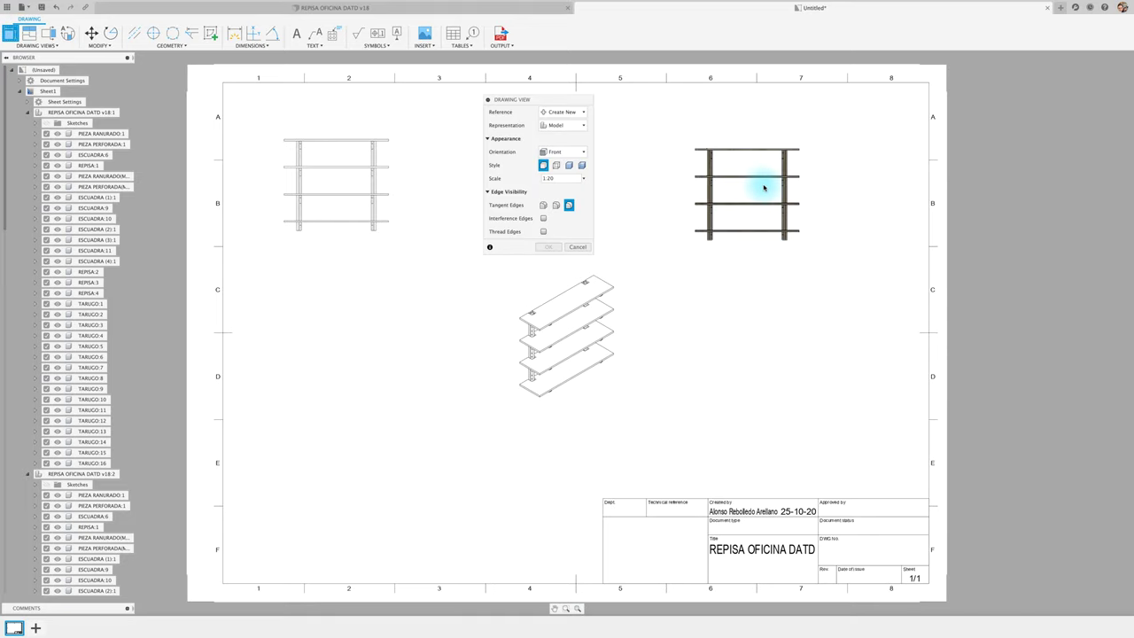
{"action": "left_click", "coordinate": [562, 152]}
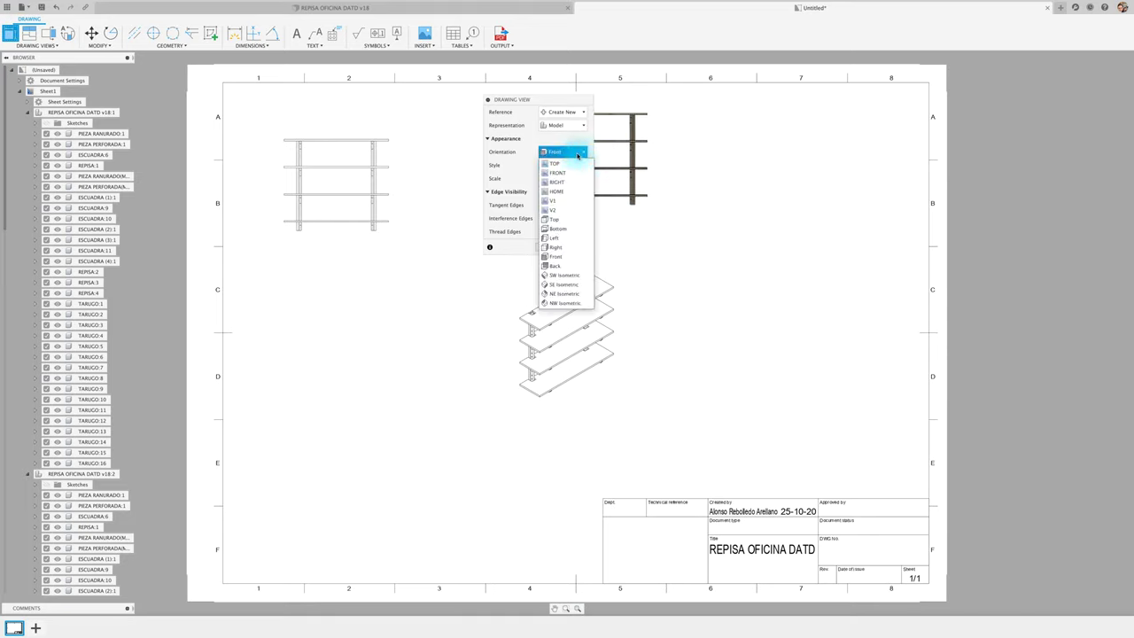
{"action": "left_click", "coordinate": [553, 202]}
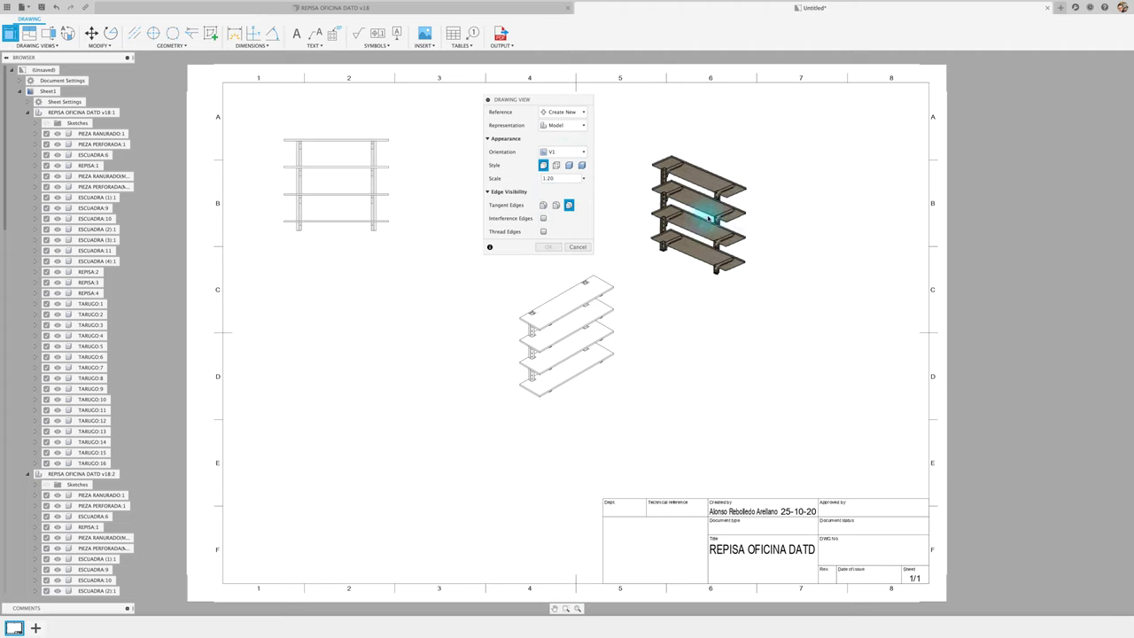
{"action": "left_click", "coordinate": [555, 178]}
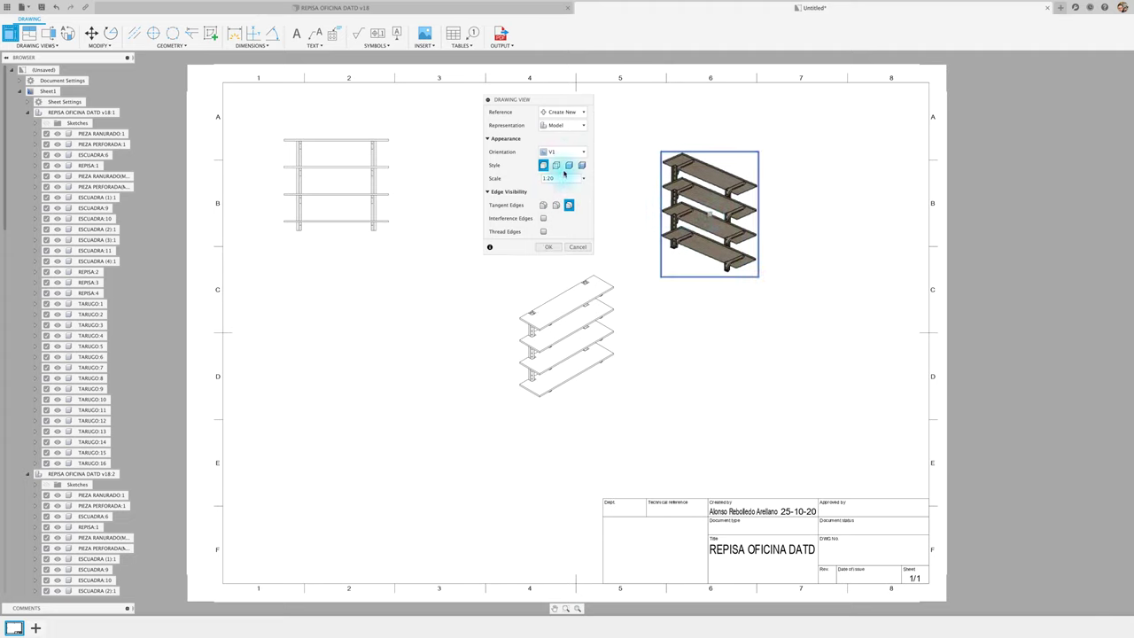
{"action": "left_click", "coordinate": [548, 246]}
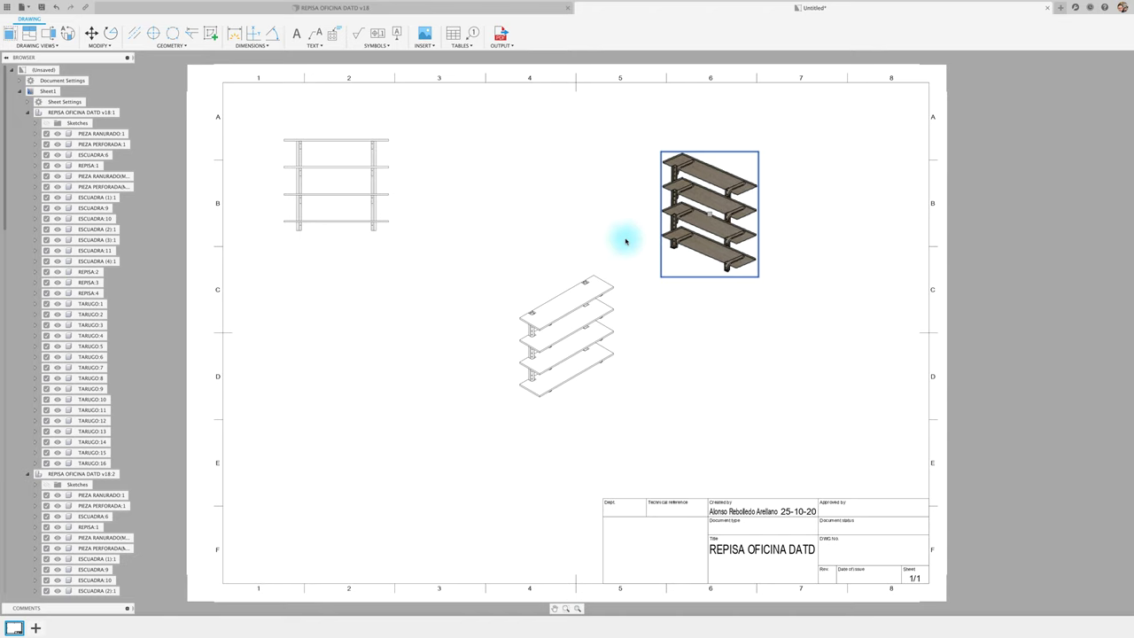
{"action": "left_click", "coordinate": [717, 220]}
{"action": "scroll", "coordinate": [754, 213], "scroll_direction": "up", "scroll_amount": 5}
{"action": "scroll", "coordinate": [755, 211], "scroll_direction": "up", "scroll_amount": 2}
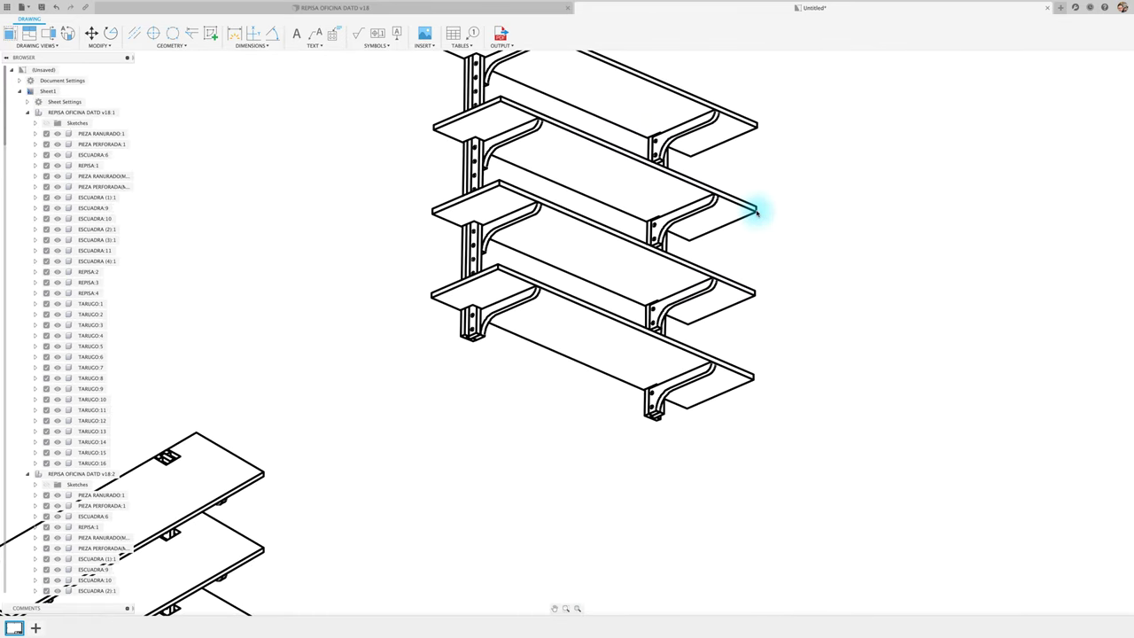
{"action": "scroll", "coordinate": [755, 211], "scroll_direction": "down", "scroll_amount": 3}
{"action": "scroll", "coordinate": [754, 212], "scroll_direction": "down", "scroll_amount": 3}
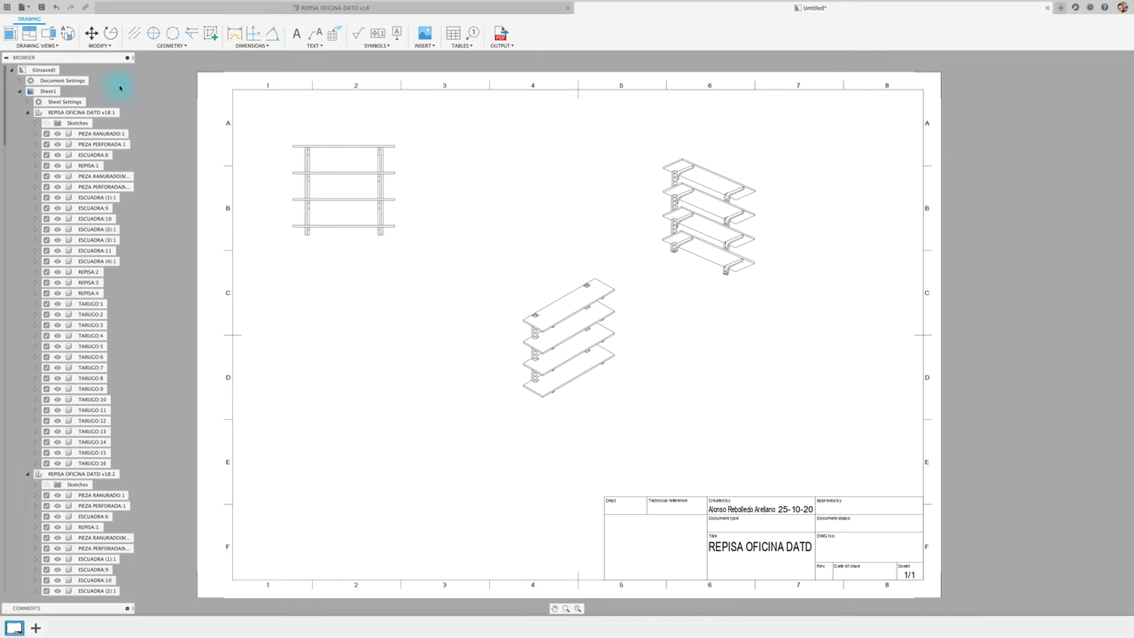
Step: Add a fourth base view in V2 orientation at the sheet's lower left
{"action": "key", "text": "Return"}
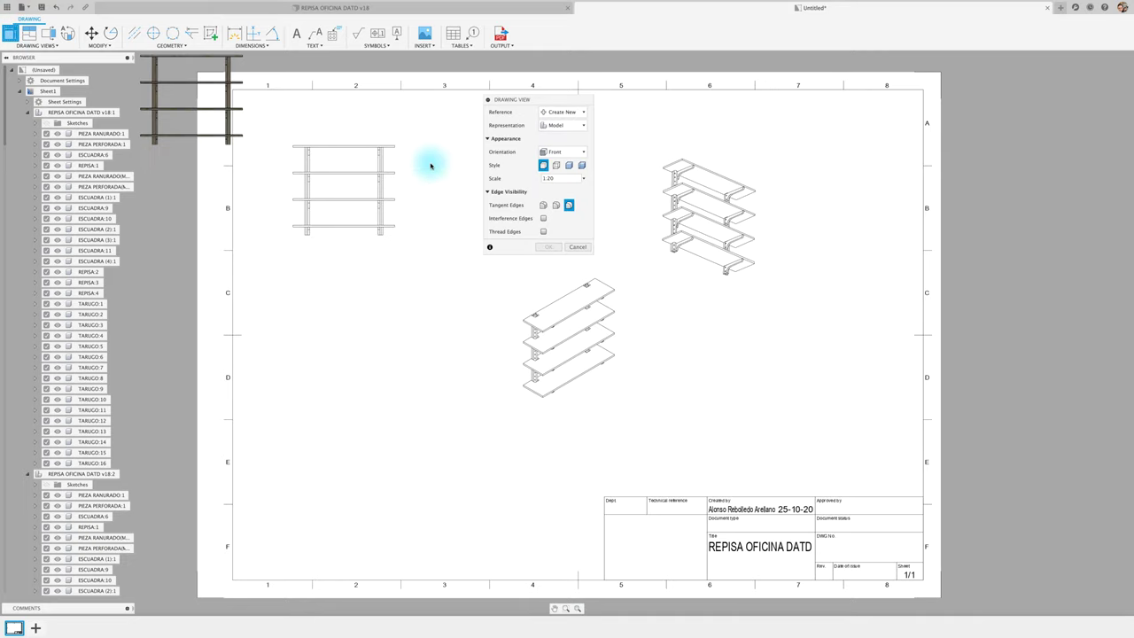
{"action": "left_click", "coordinate": [579, 155]}
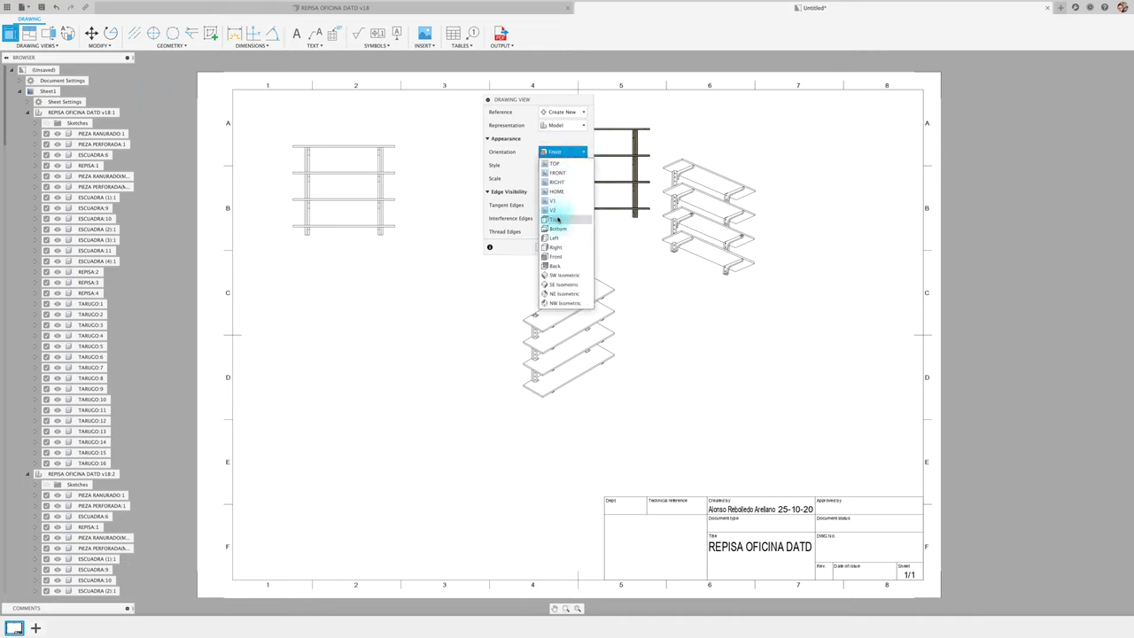
{"action": "left_click", "coordinate": [555, 210]}
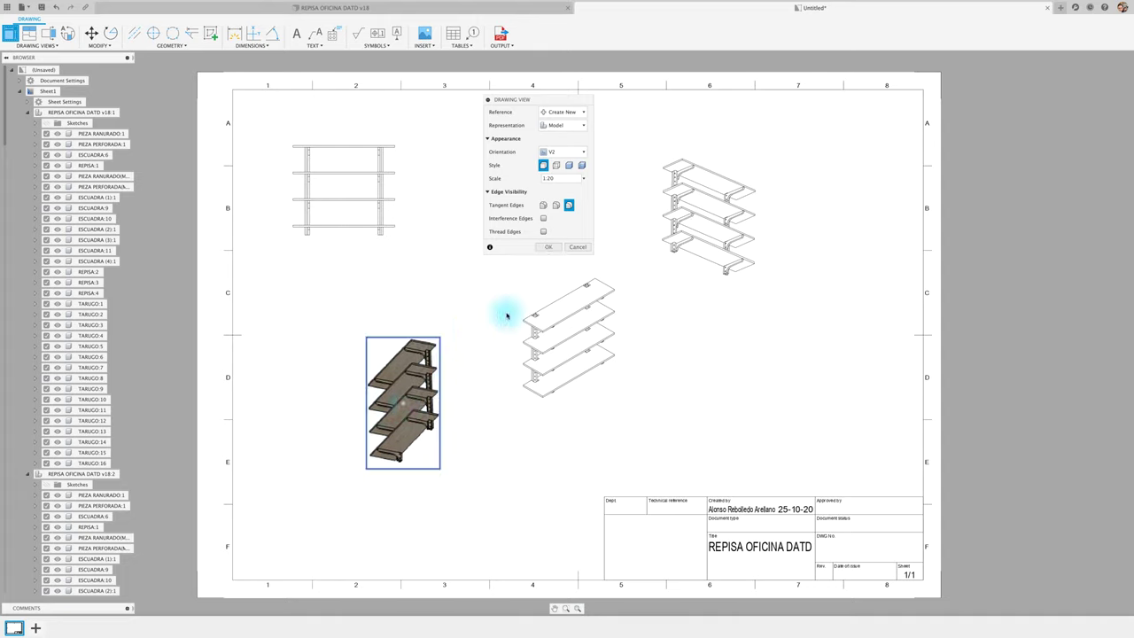
{"action": "left_click", "coordinate": [547, 246]}
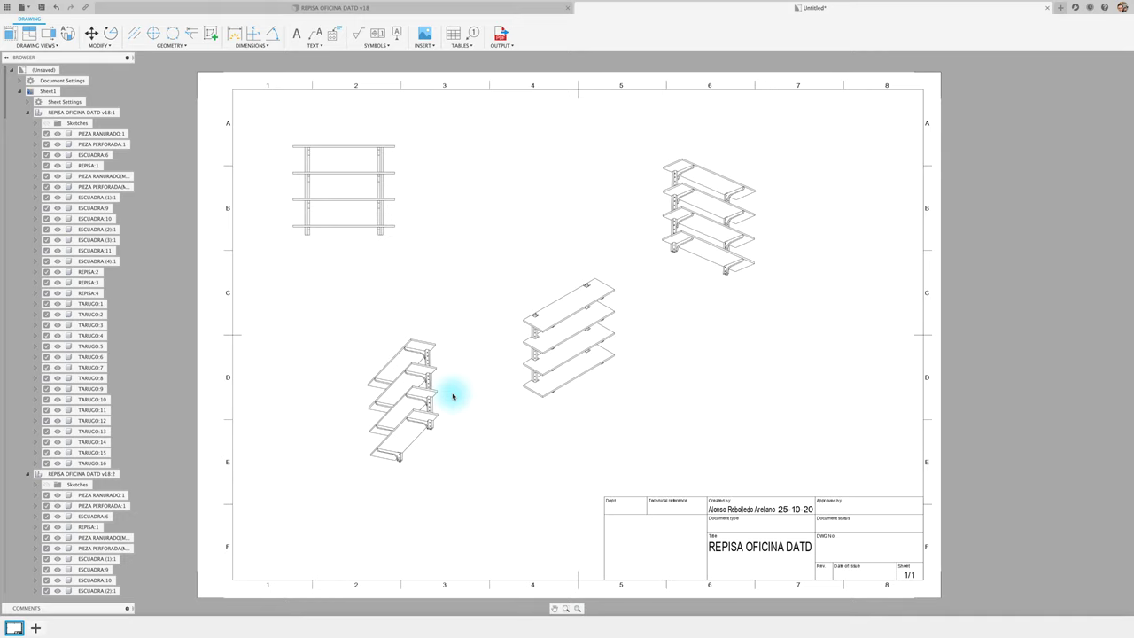
{"action": "scroll", "coordinate": [464, 294], "scroll_direction": "up", "scroll_amount": 1}
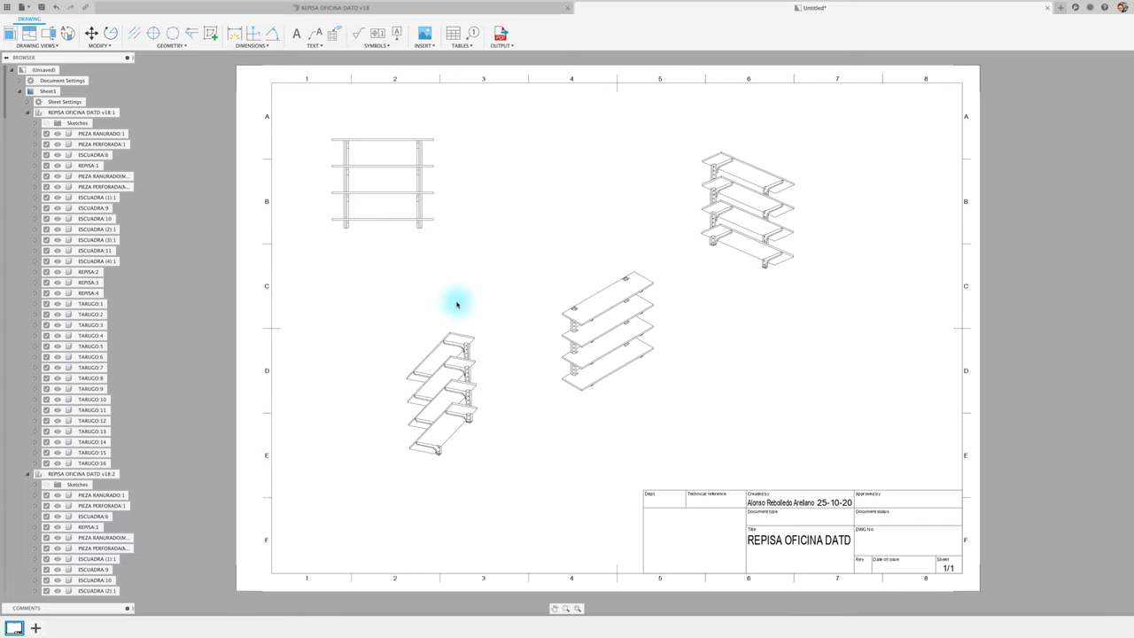
{"action": "scroll", "coordinate": [456, 302], "scroll_direction": "up", "scroll_amount": 1}
{"action": "scroll", "coordinate": [457, 304], "scroll_direction": "down", "scroll_amount": 2}
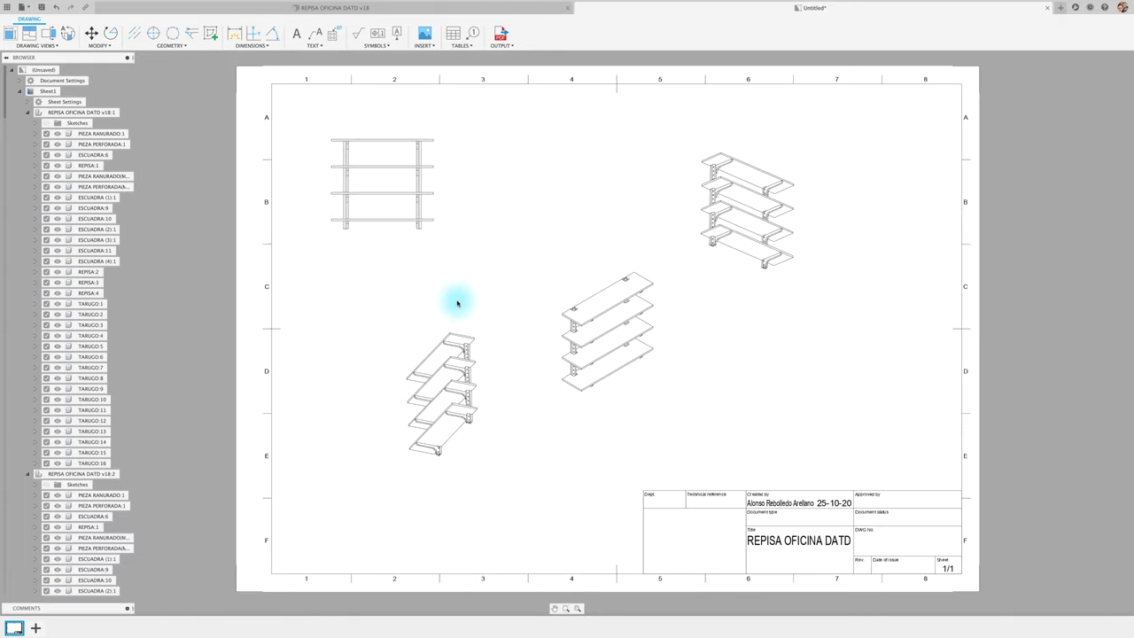